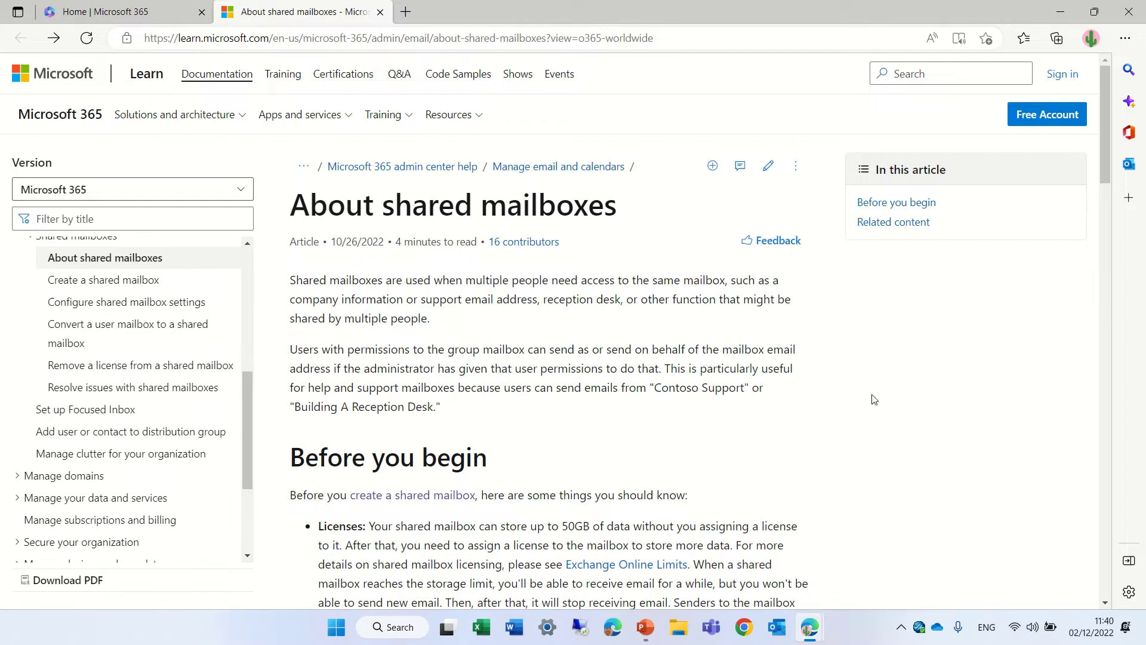
# Open the 'Create a shared mailbox' article, scroll to its steps, and restore its window after minimizing.
pyautogui.click(400, 498)
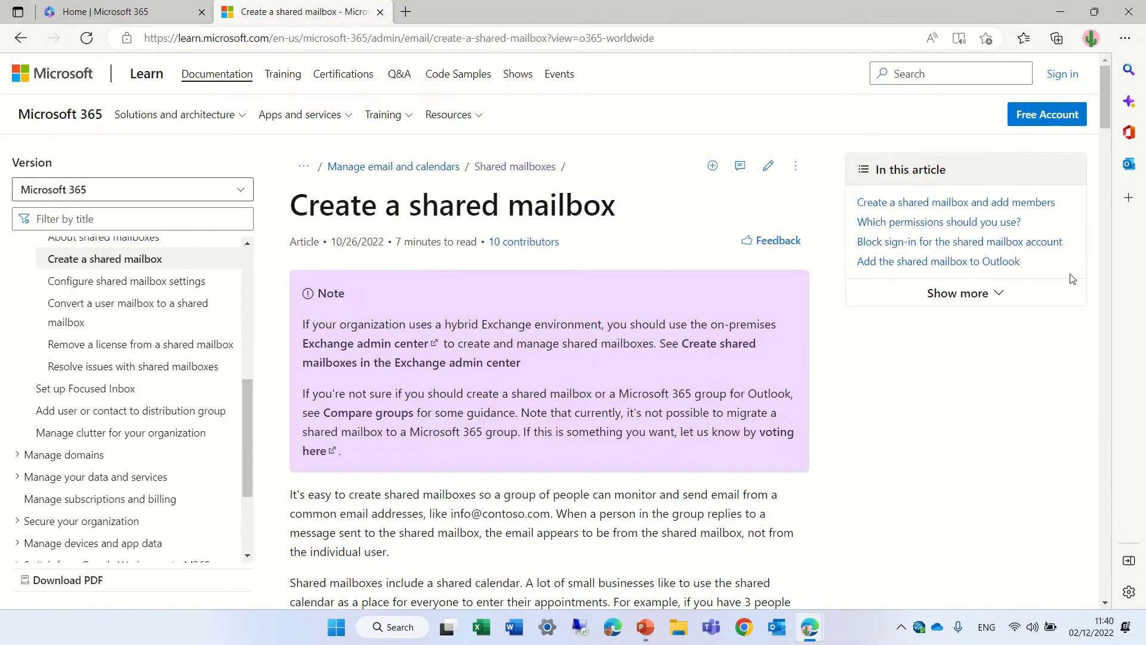
pyautogui.moveTo(1101, 105); pyautogui.dragTo(1106, 181)
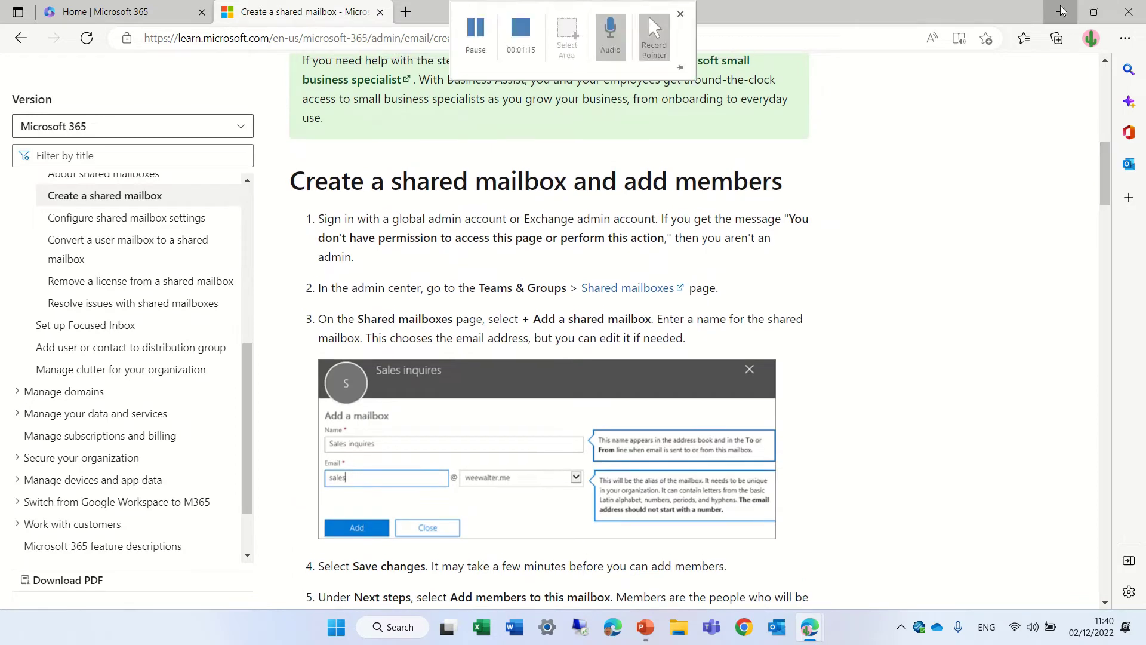
pyautogui.click(1060, 12)
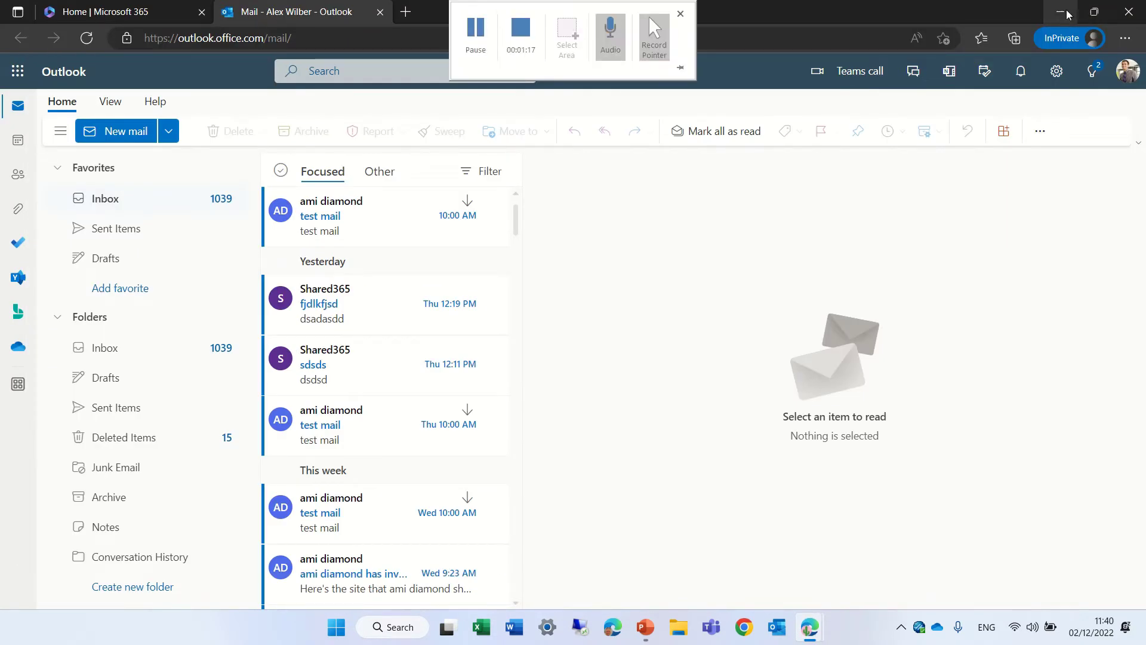
pyautogui.click(1060, 11)
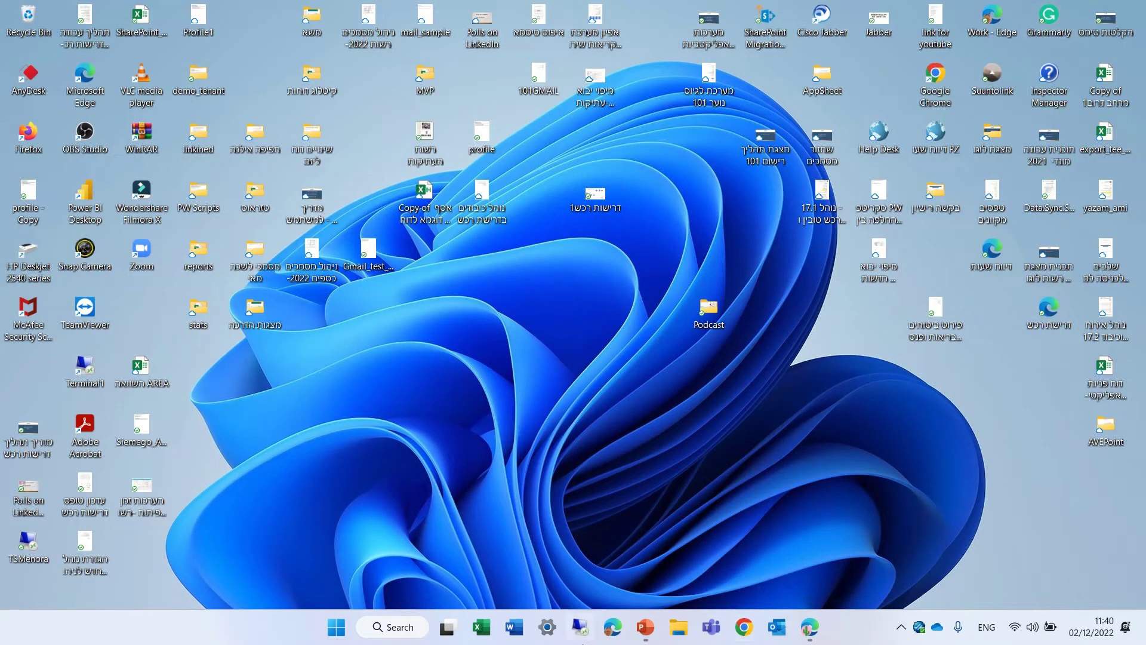
pyautogui.moveTo(806, 628)
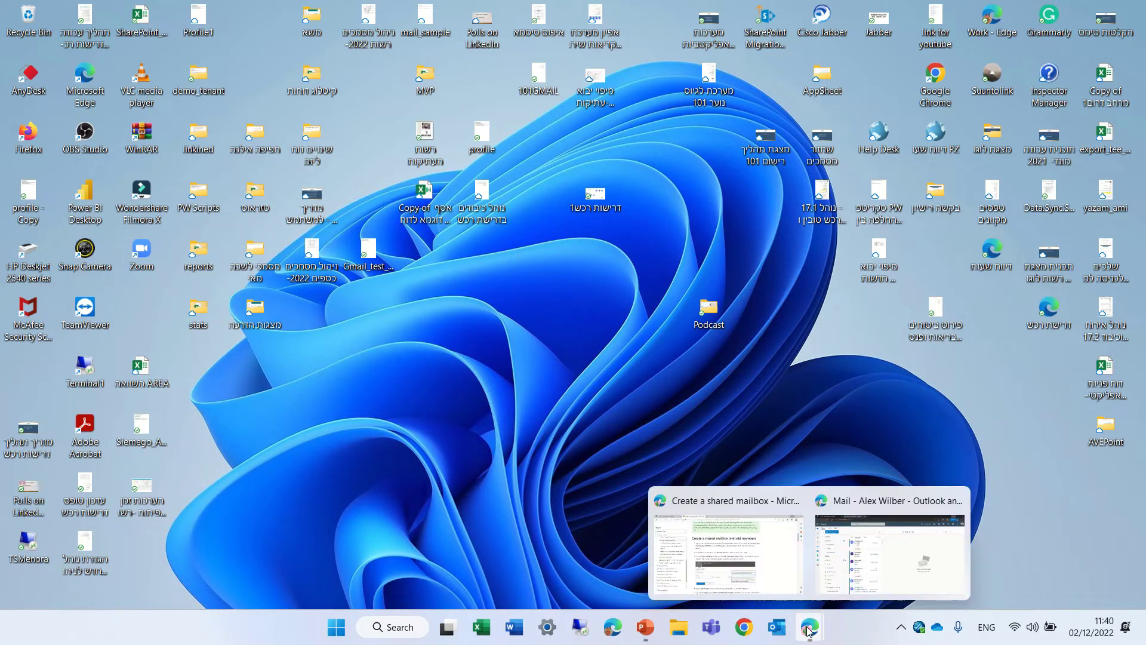
pyautogui.click(758, 571)
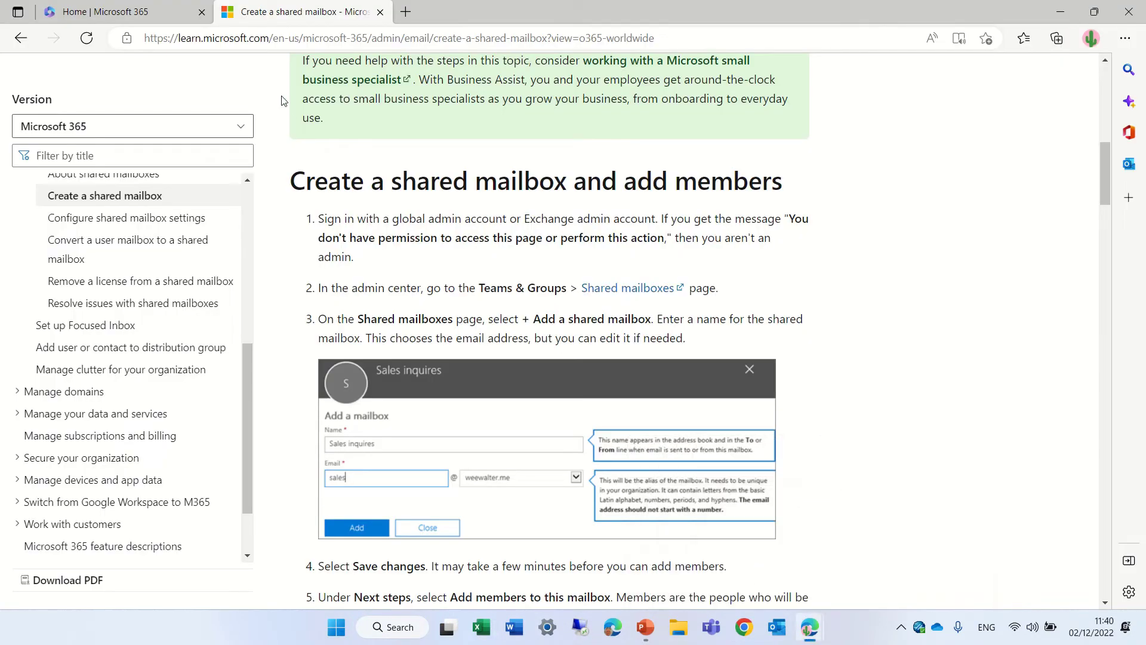
# From the Microsoft 365 home page, go to Teams & groups > Shared mailboxes.
pyautogui.click(135, 12)
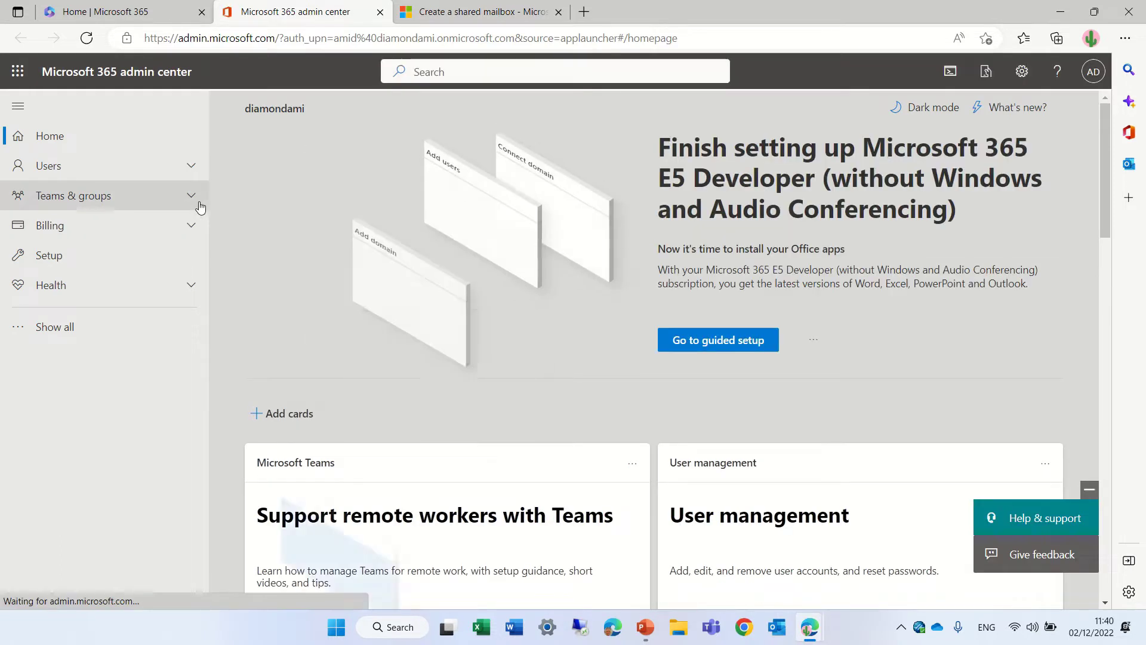
pyautogui.click(191, 200)
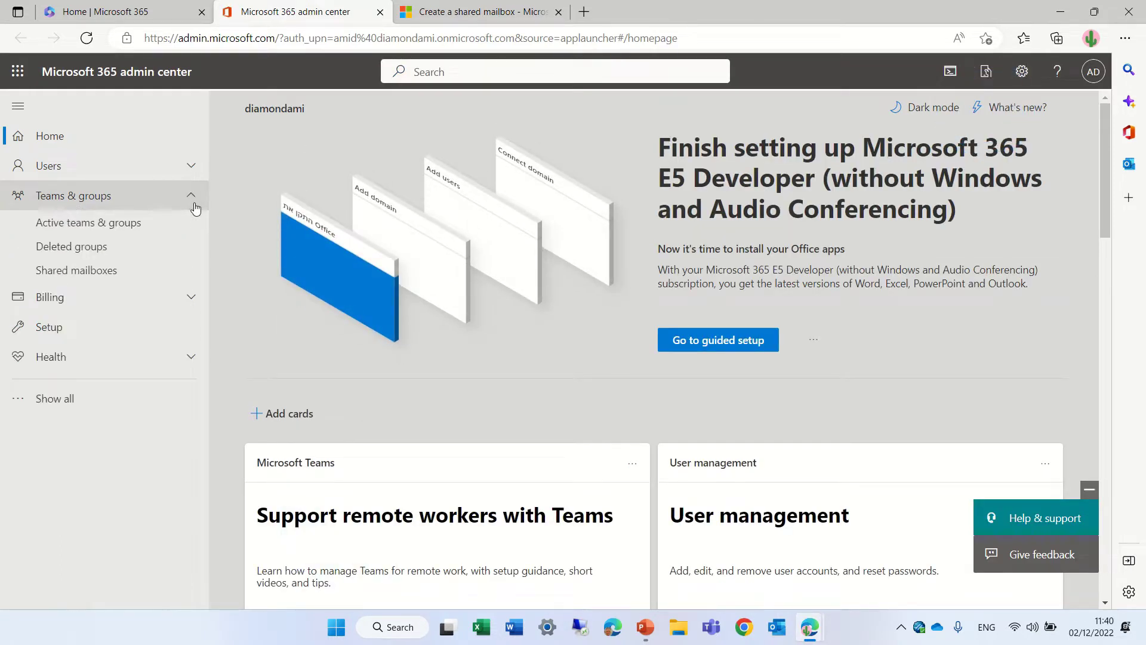
pyautogui.click(126, 274)
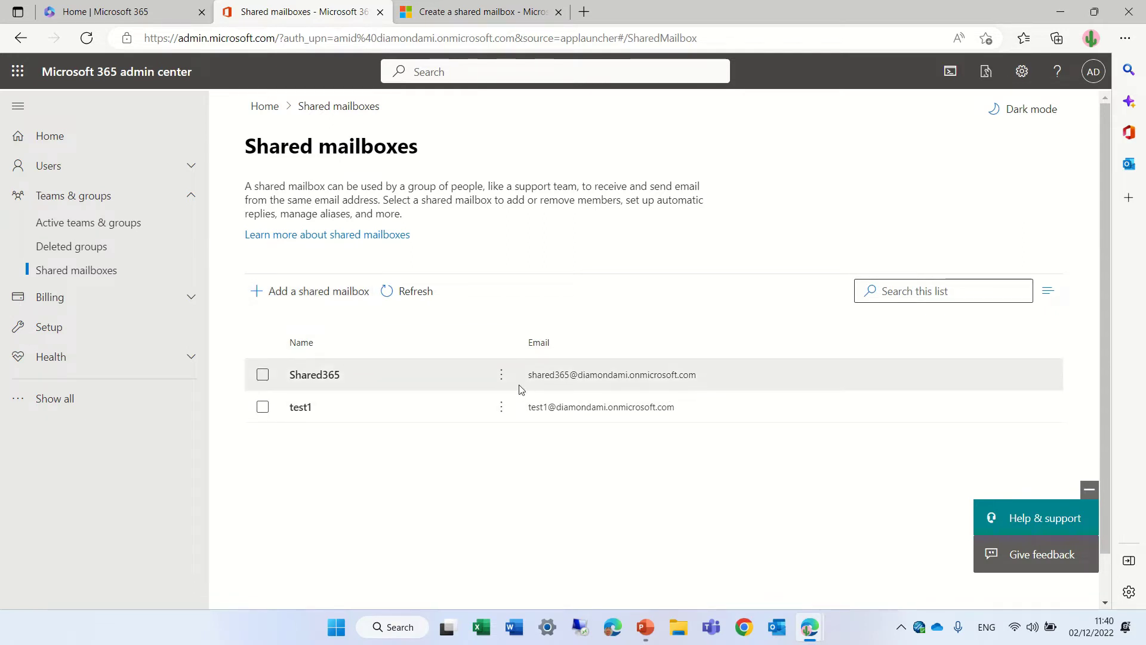
# Create shared mailbox 'demo365' with the auto-filled email and the default domain.
pyautogui.click(292, 302)
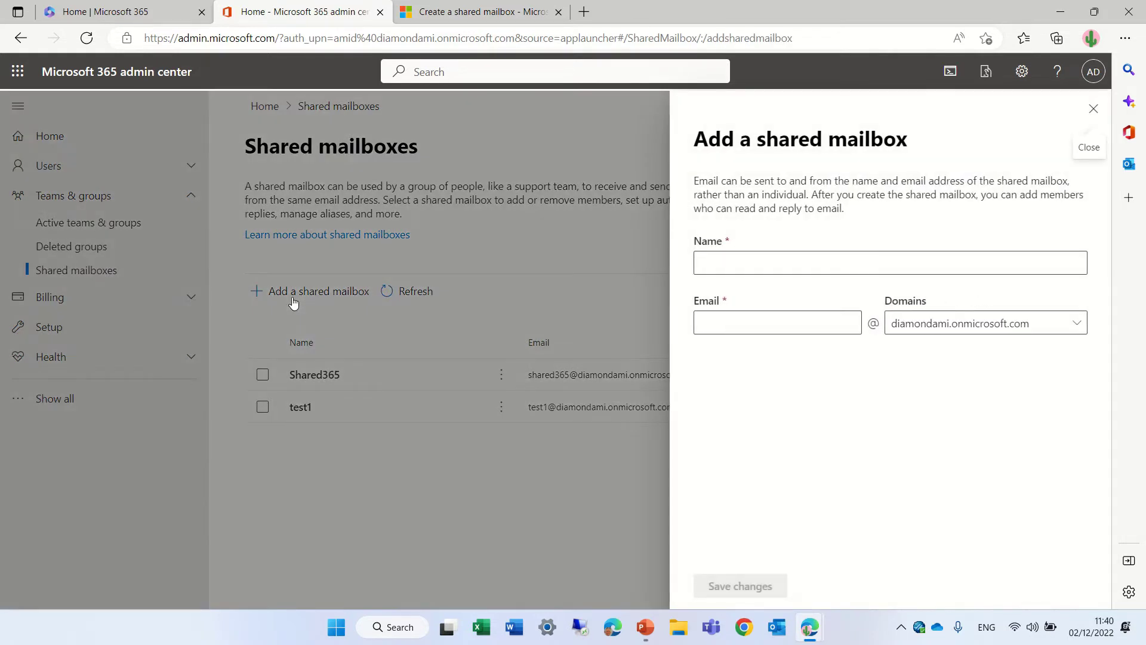
pyautogui.click(756, 263)
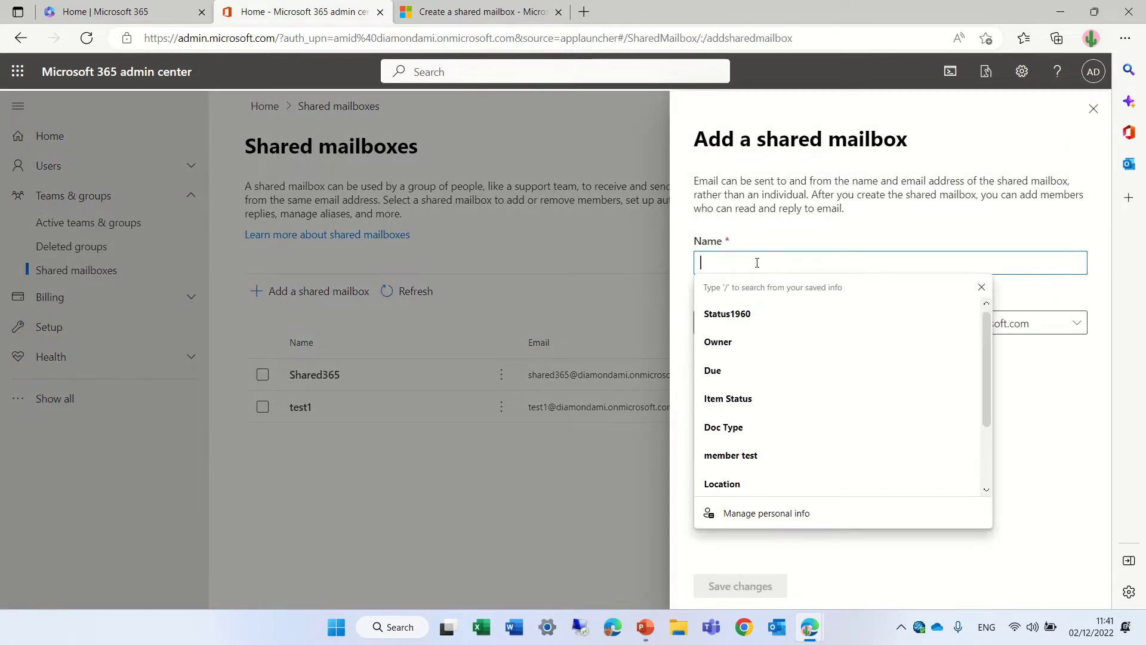
pyautogui.click(788, 257)
pyautogui.click(786, 263)
pyautogui.write('demo')
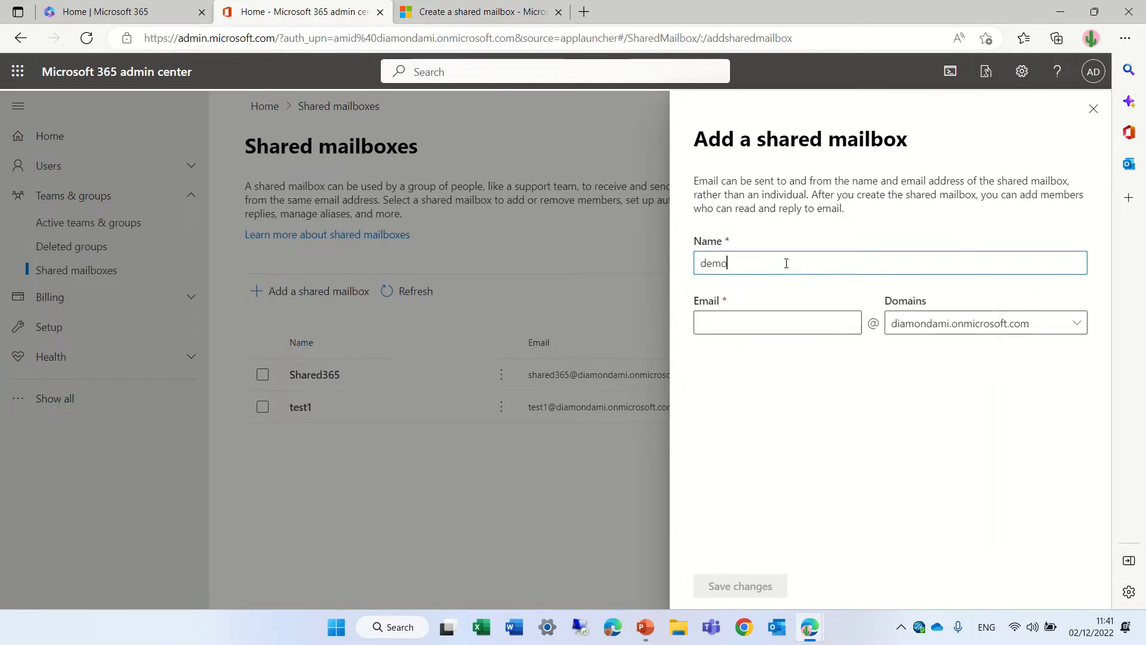
pyautogui.write('365')
pyautogui.click(756, 329)
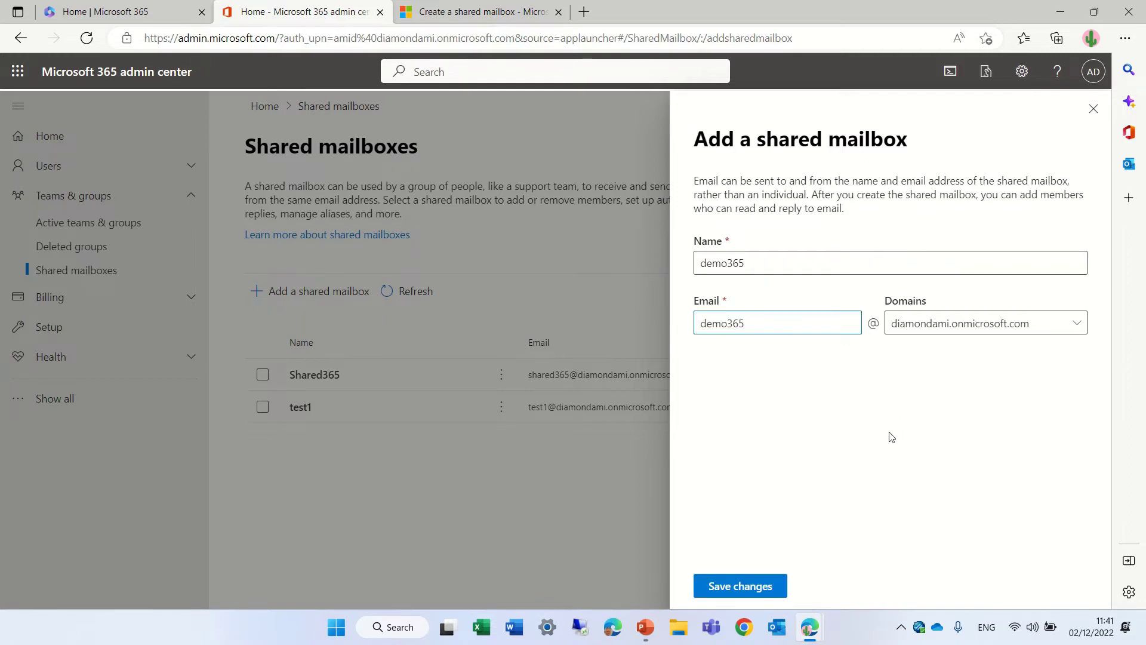
pyautogui.click(1078, 324)
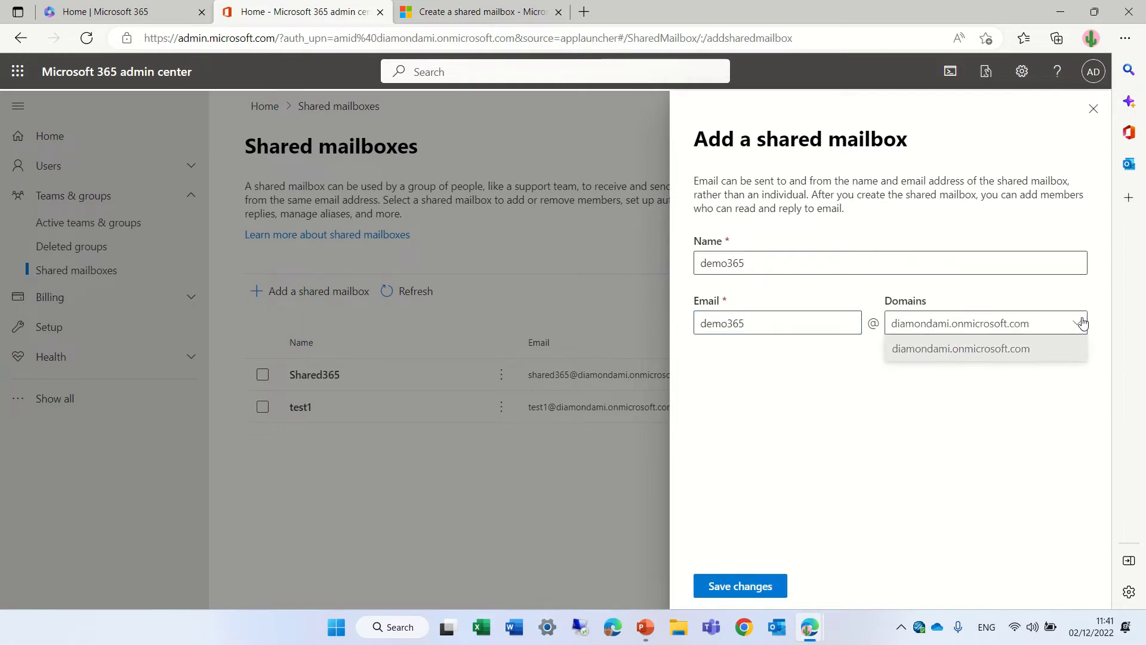
pyautogui.click(948, 464)
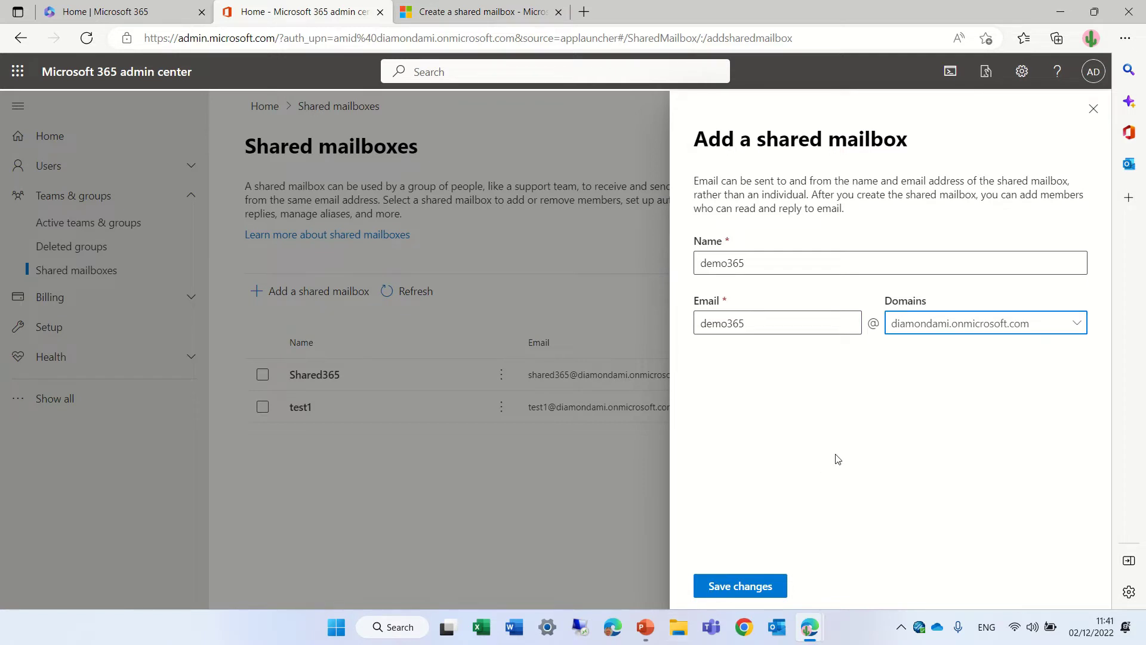
pyautogui.click(740, 588)
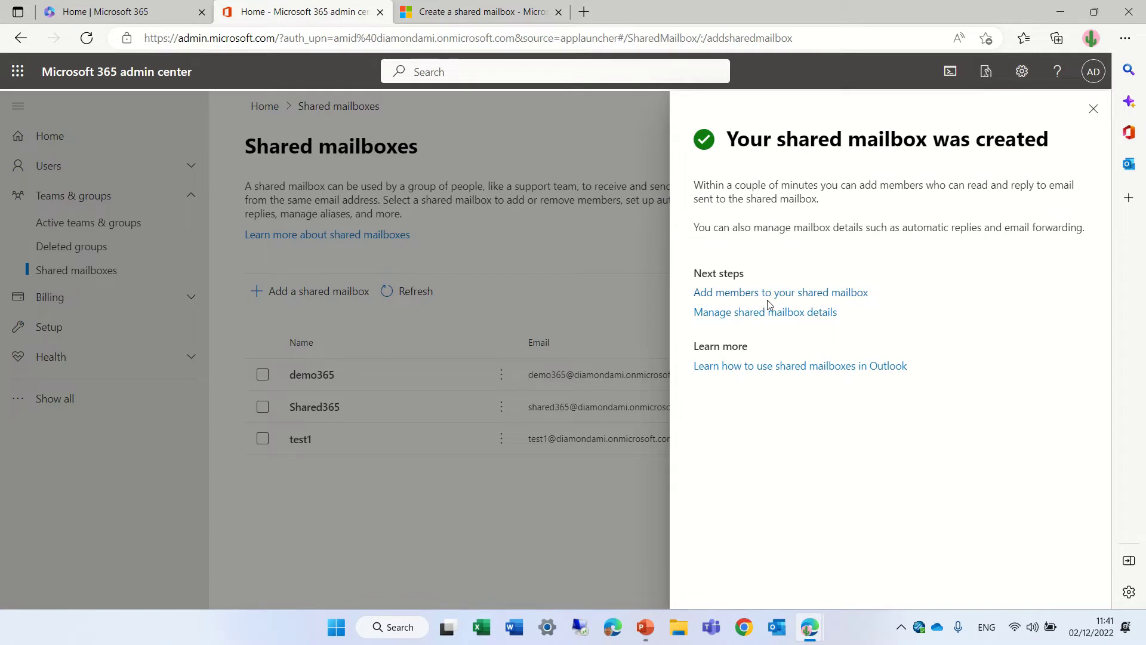
# Add two users as members of demo365 and return to the mailbox list.
pyautogui.click(746, 294)
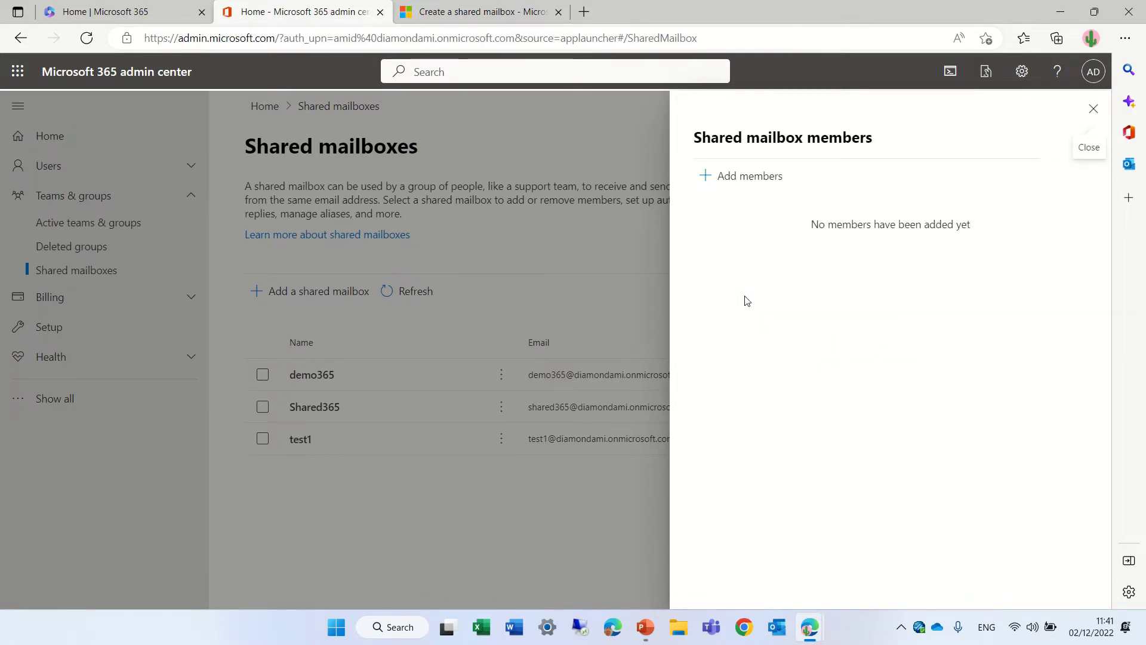
pyautogui.click(762, 183)
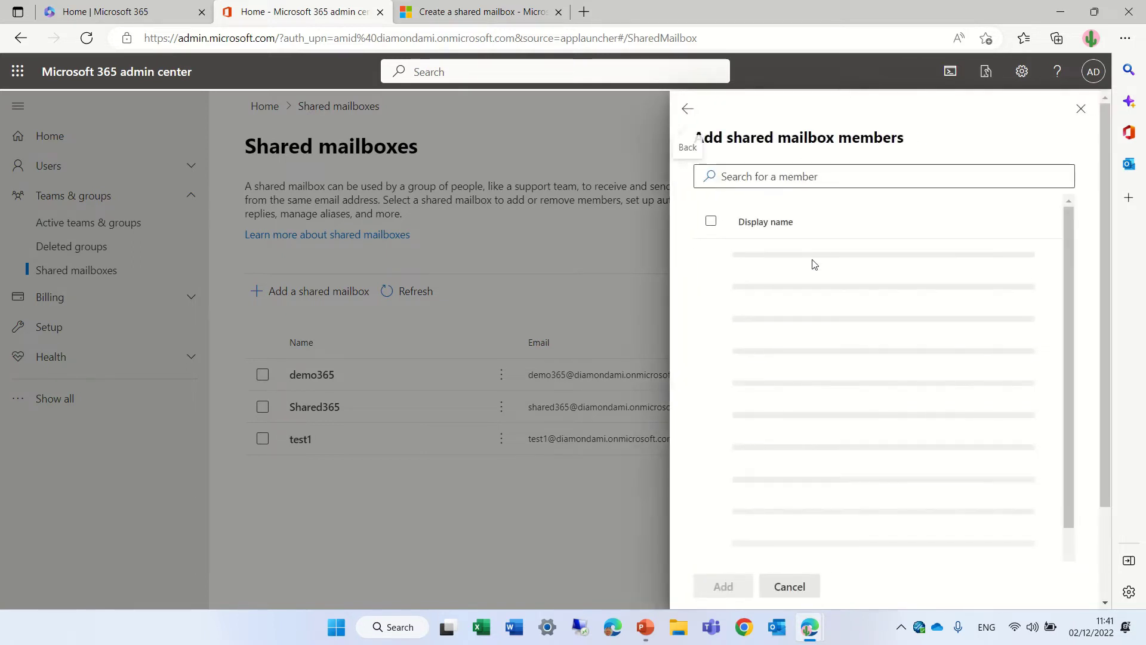
pyautogui.click(710, 356)
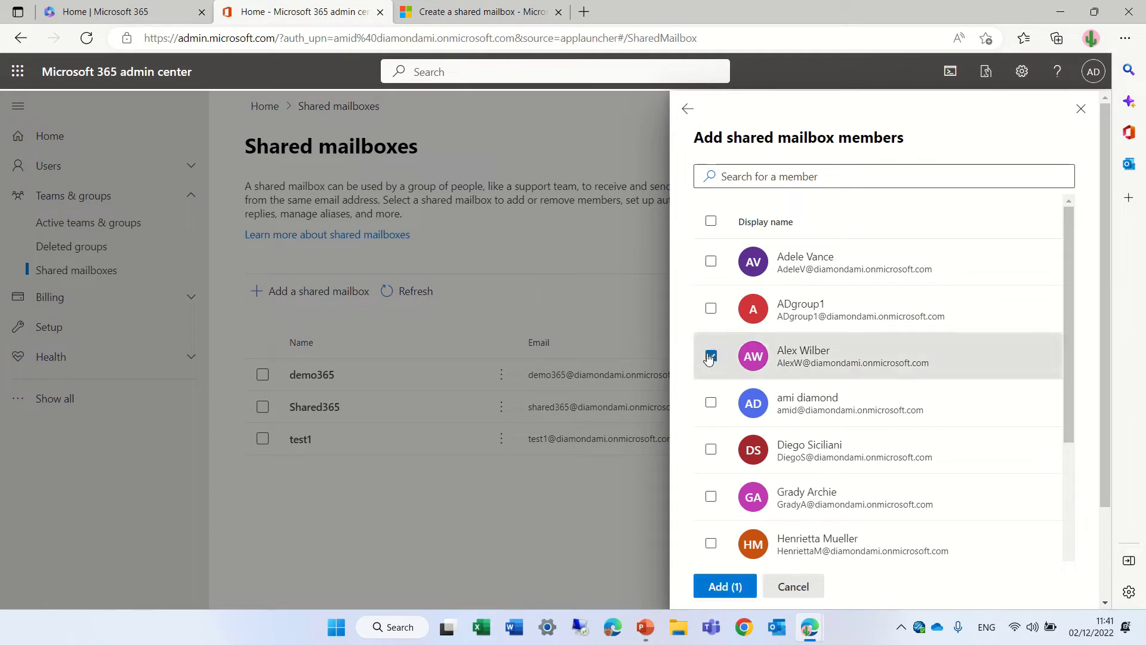
pyautogui.click(711, 403)
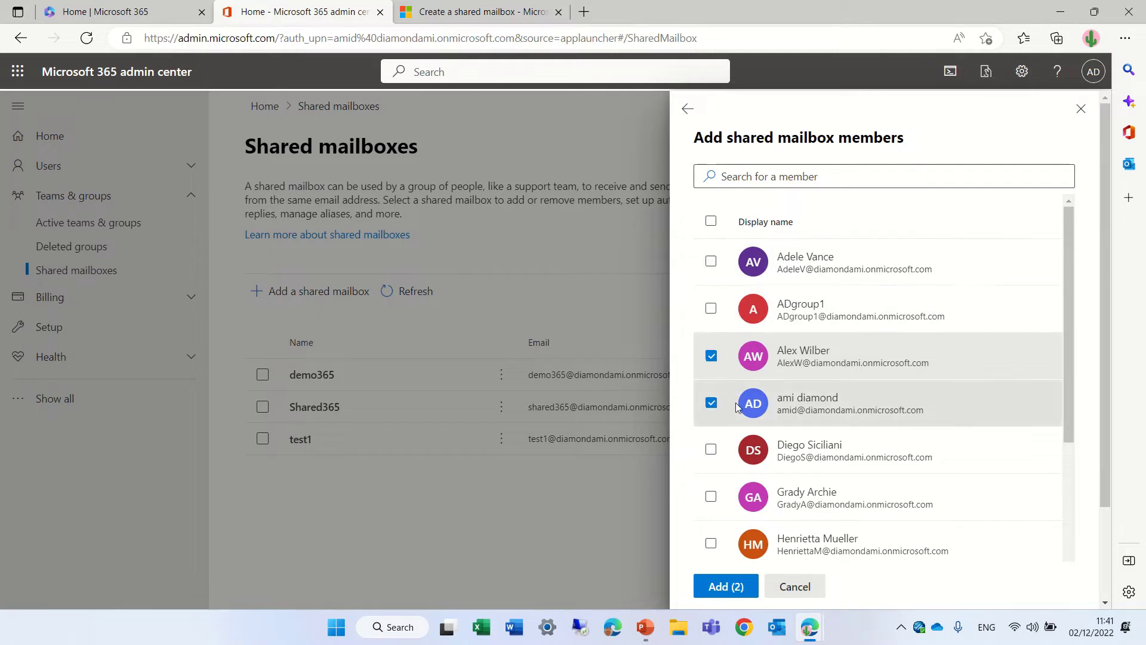
pyautogui.click(729, 587)
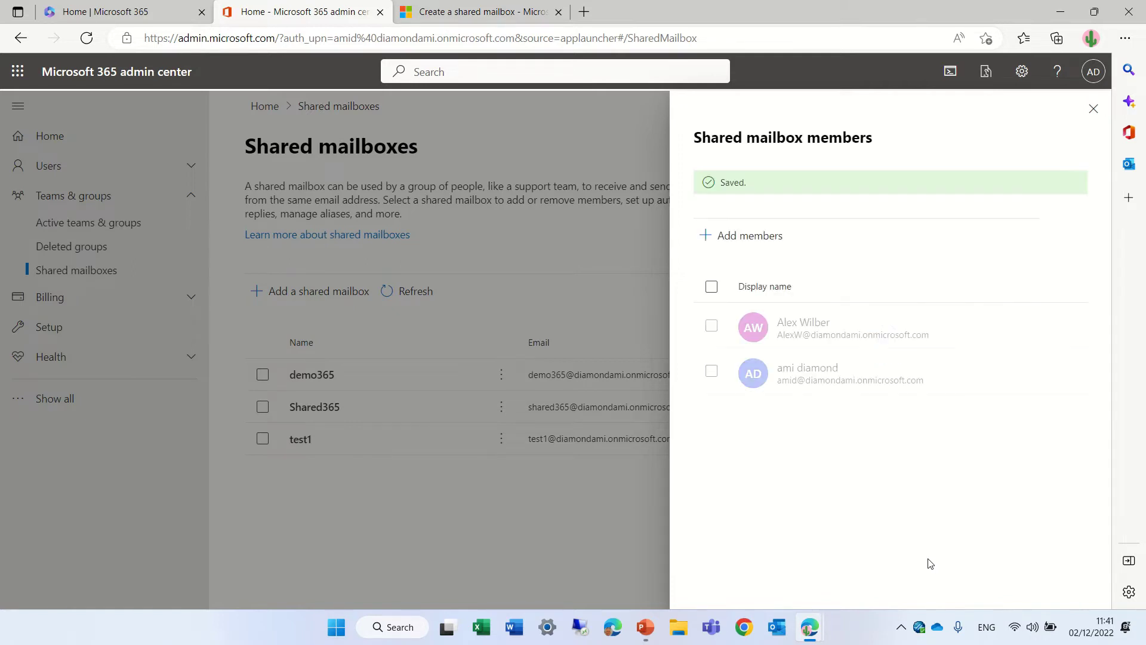
pyautogui.click(1093, 108)
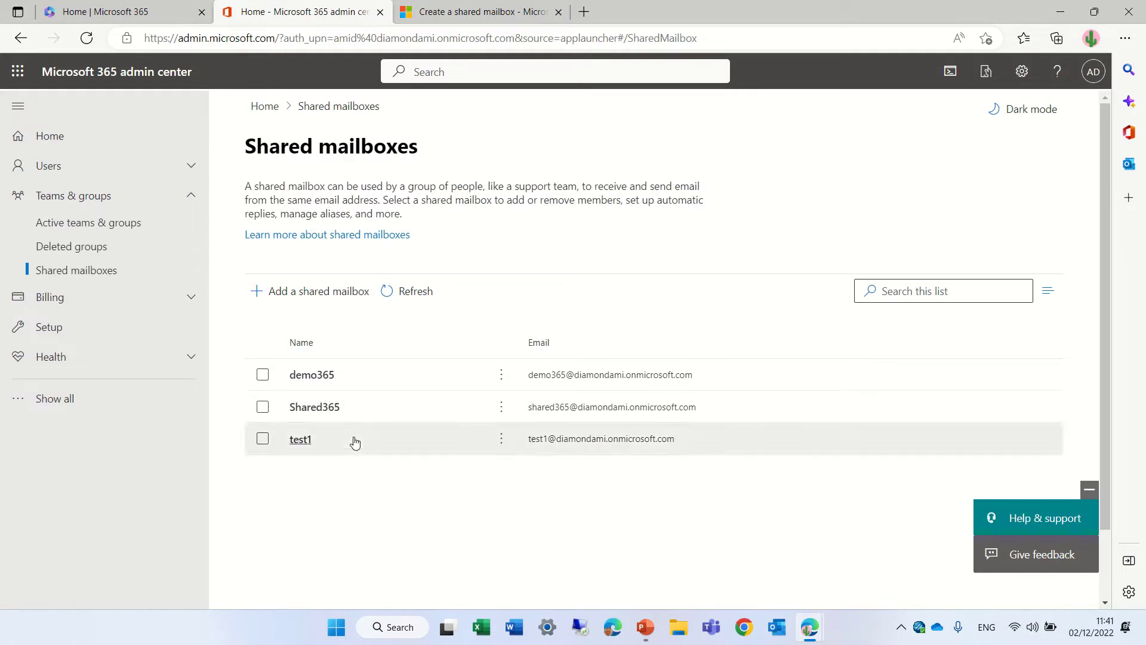
# Review demo365's Send as permissions, then reopen its mailbox details.
pyautogui.click(304, 377)
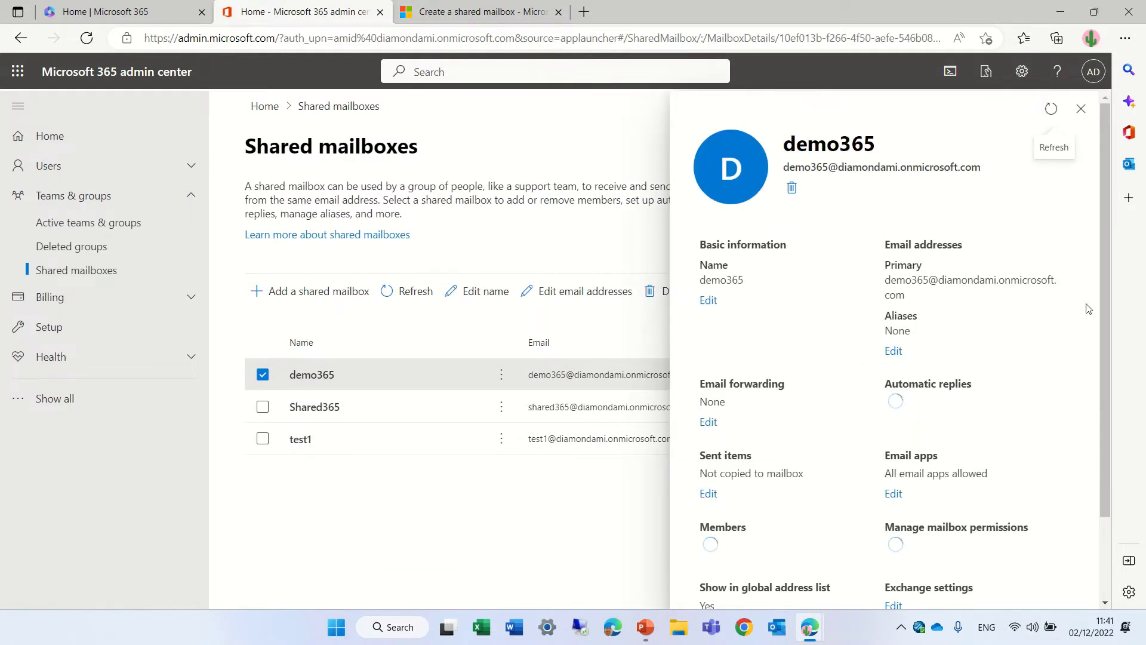
pyautogui.moveTo(1106, 266); pyautogui.dragTo(1104, 350)
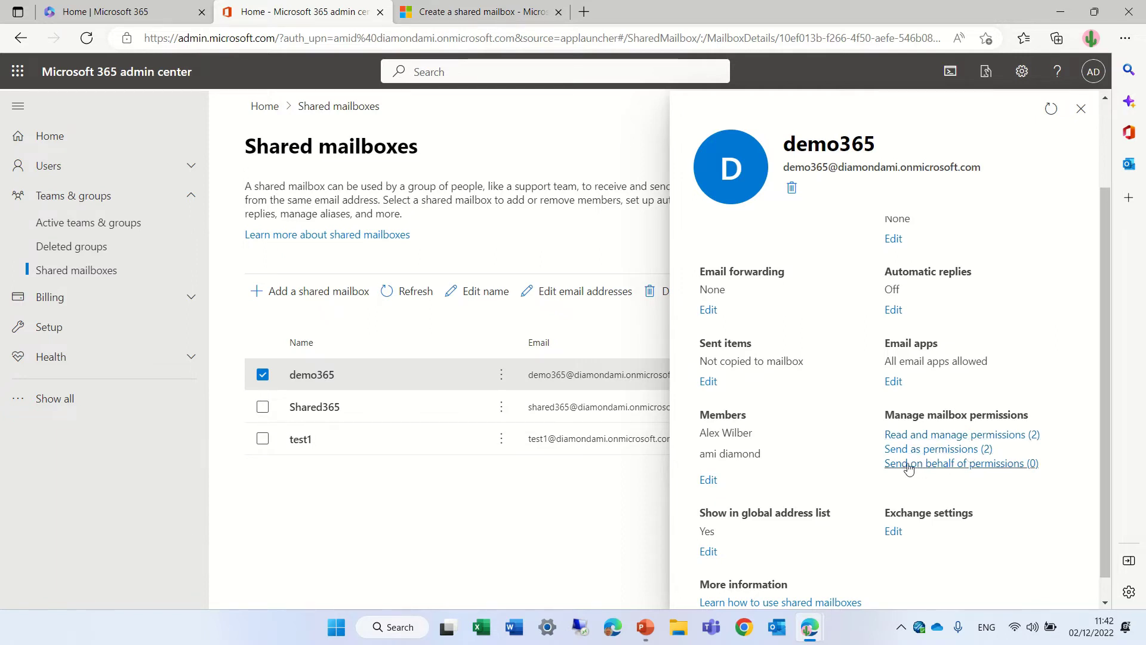
pyautogui.click(970, 453)
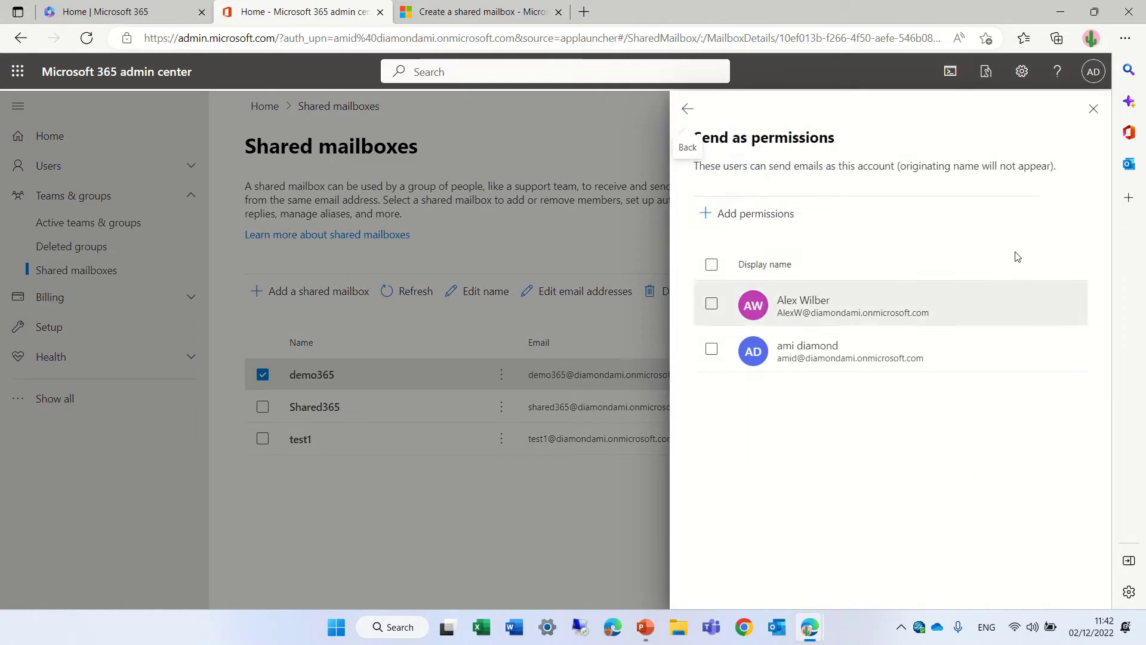
pyautogui.click(1093, 109)
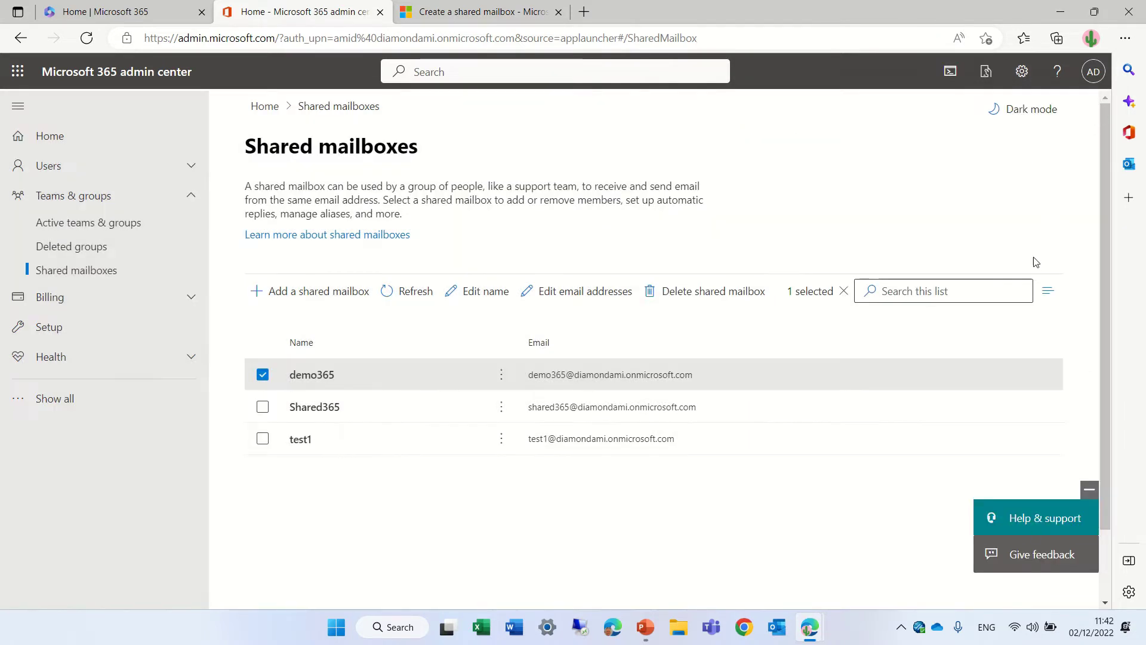
pyautogui.click(310, 378)
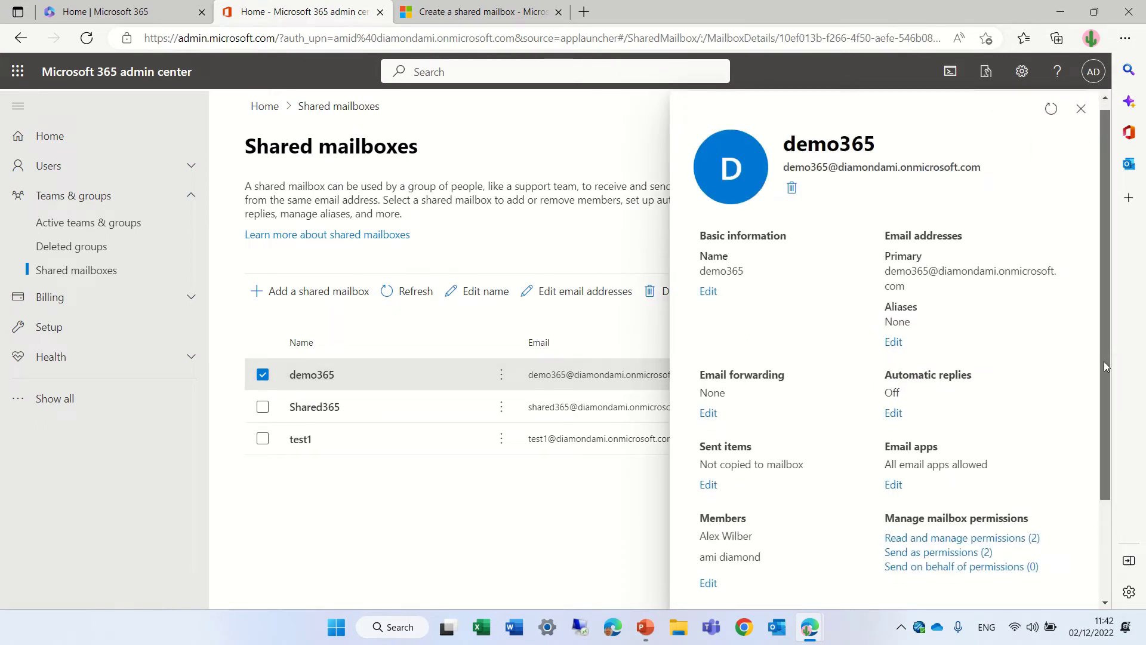
# Grant two users Send on behalf permission for demo365 and close the panel.
pyautogui.moveTo(1105, 361); pyautogui.dragTo(1107, 410)
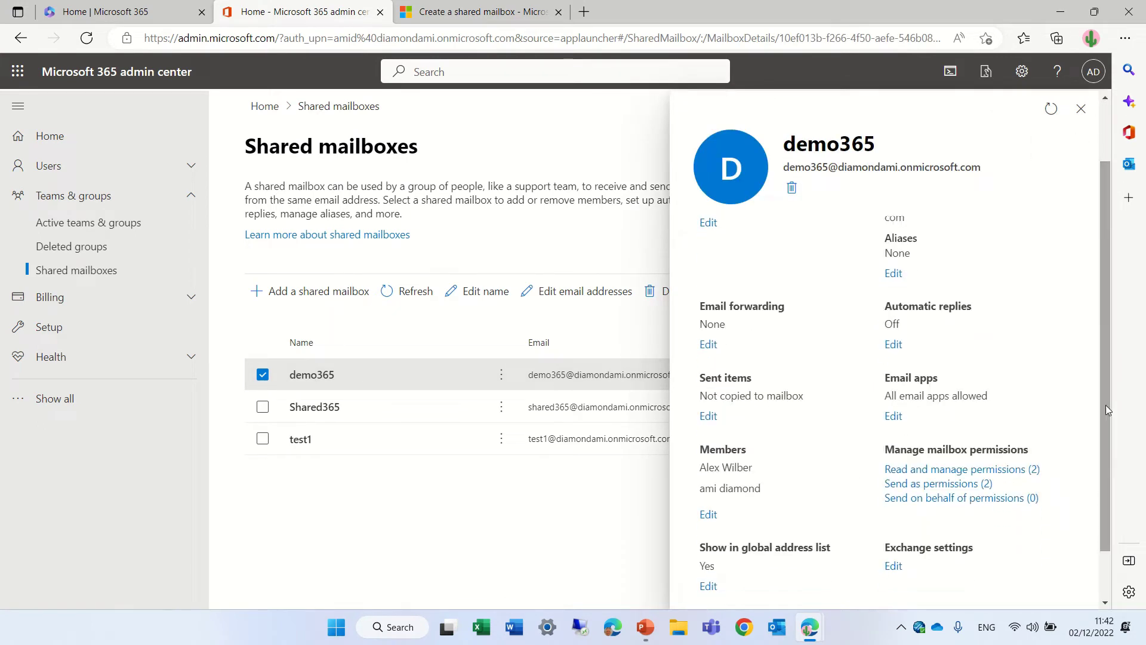
pyautogui.click(983, 500)
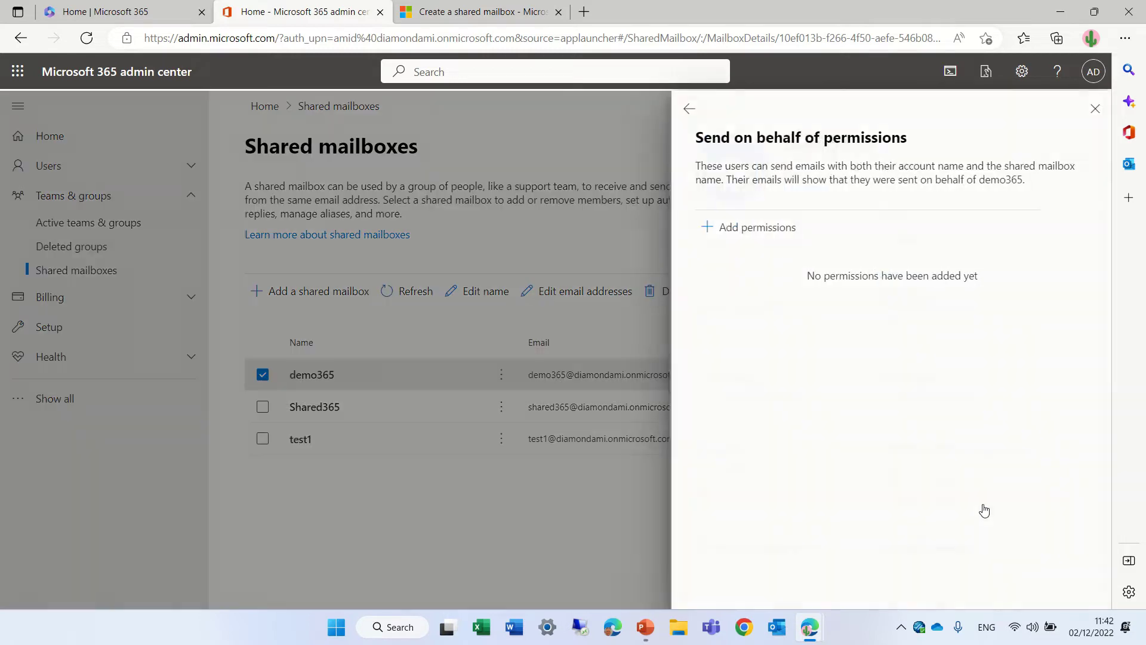
pyautogui.click(749, 237)
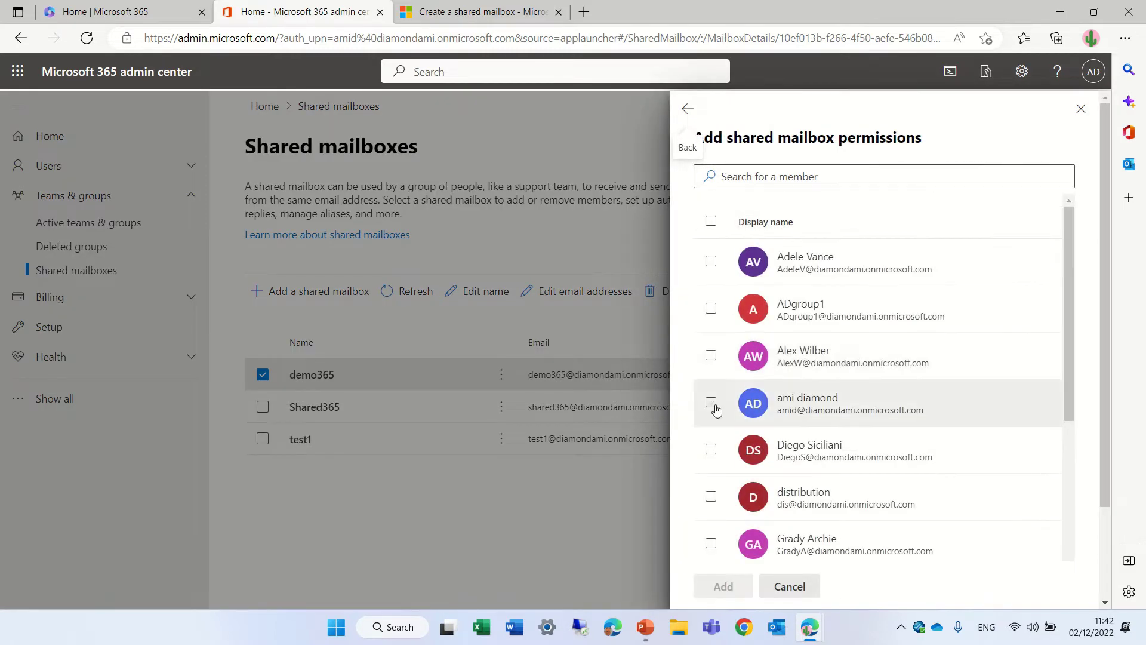
pyautogui.click(711, 356)
pyautogui.click(712, 403)
pyautogui.click(725, 587)
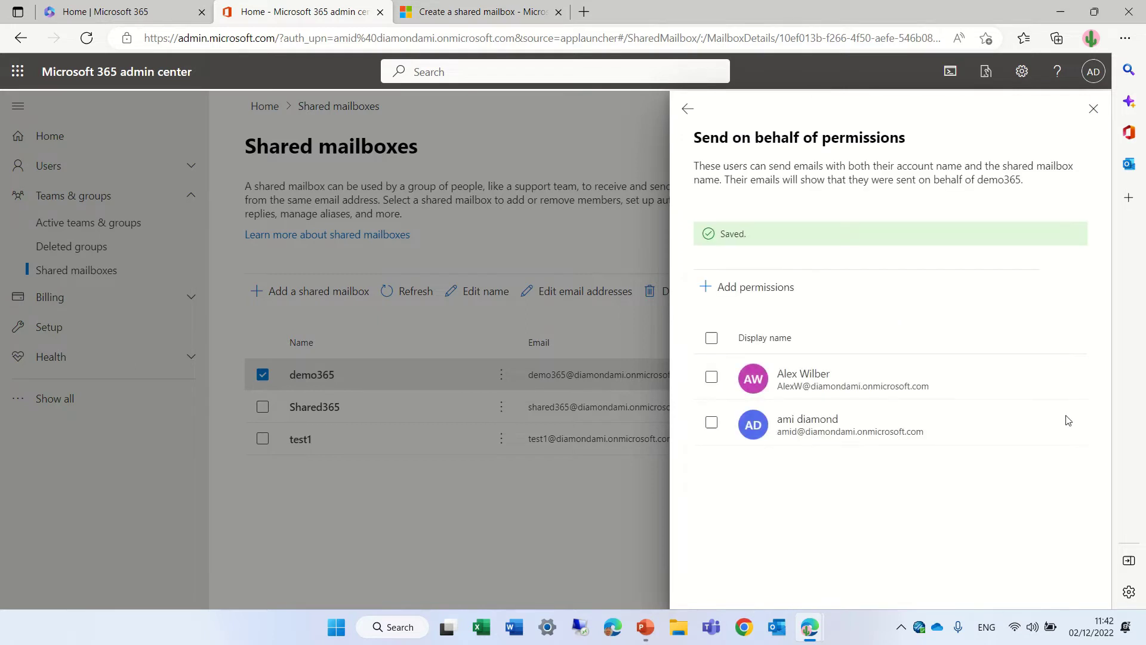
pyautogui.click(1094, 108)
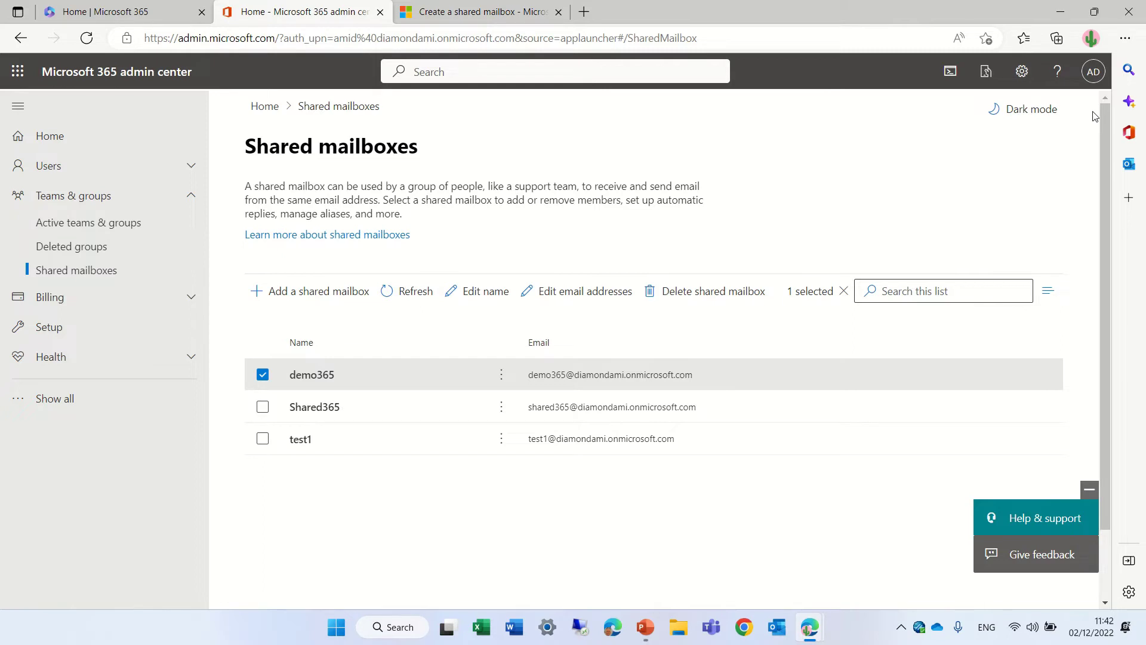
# Search Users > Active users for 'dem' and open the demo365 account.
pyautogui.click(48, 167)
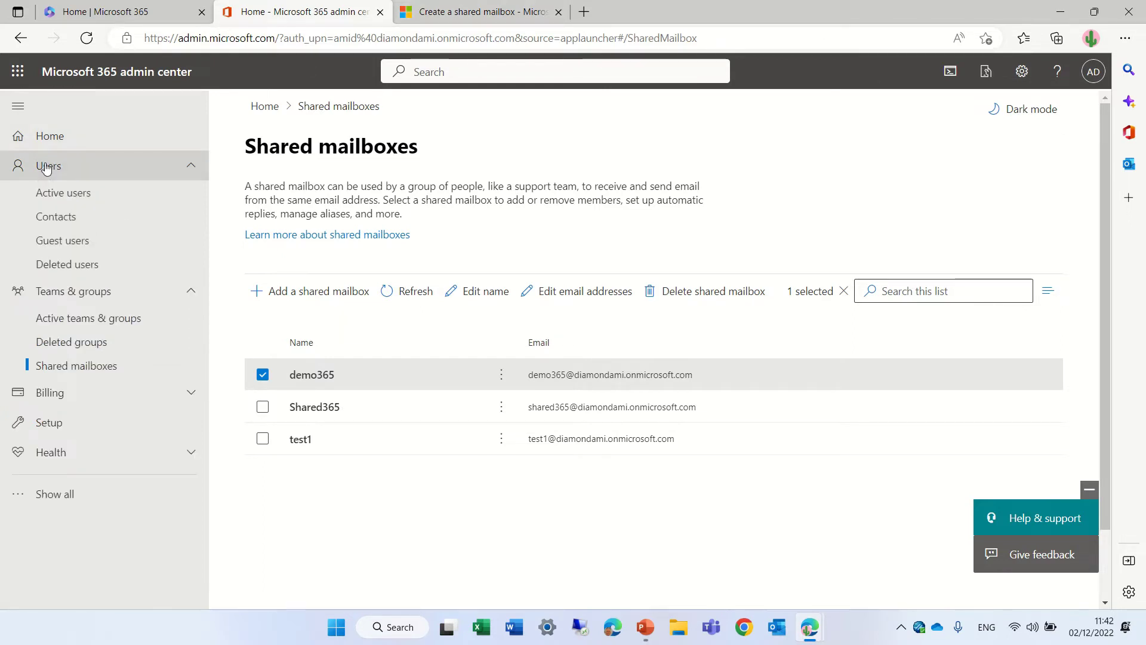
pyautogui.click(99, 196)
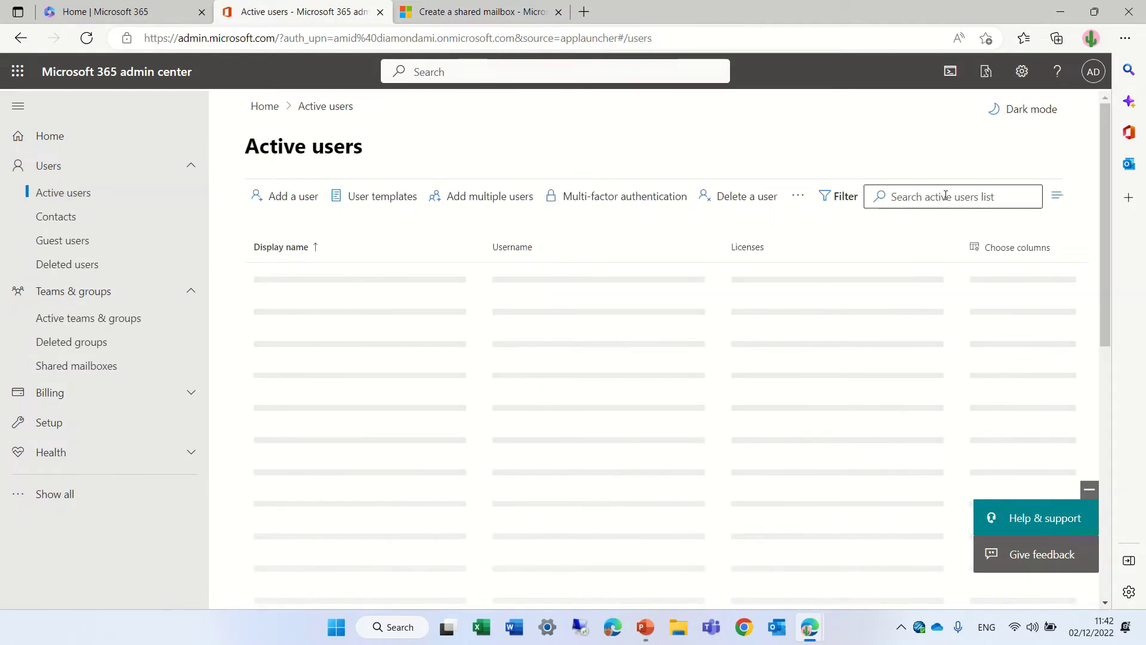
pyautogui.click(945, 195)
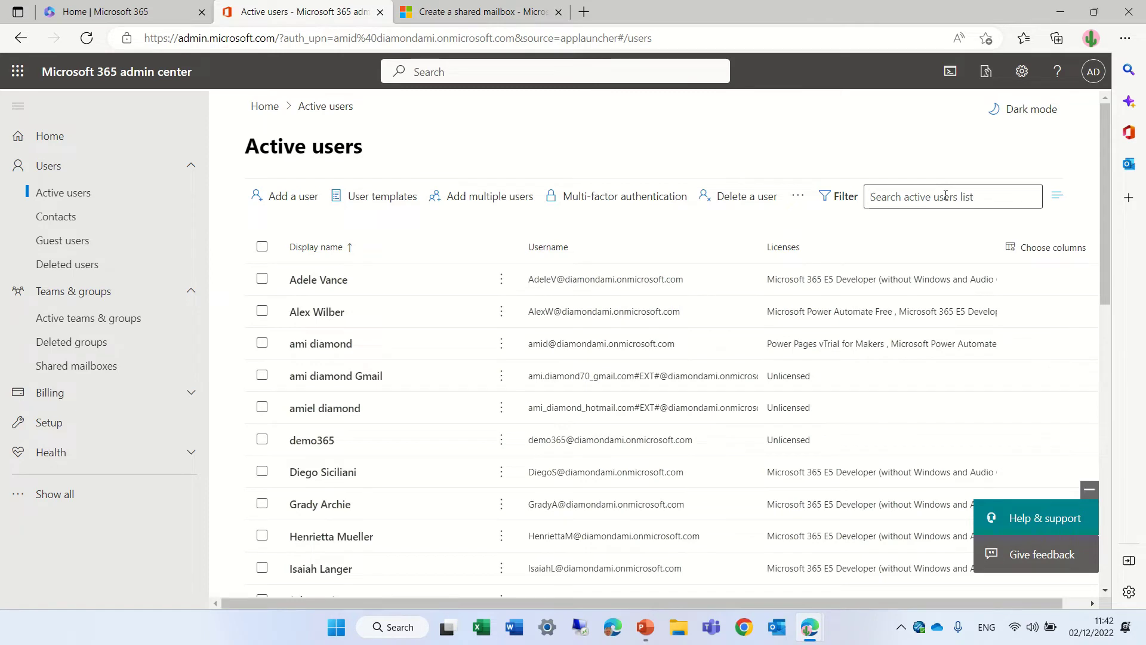
pyautogui.write('demo')
pyautogui.press('Return')
pyautogui.click(322, 284)
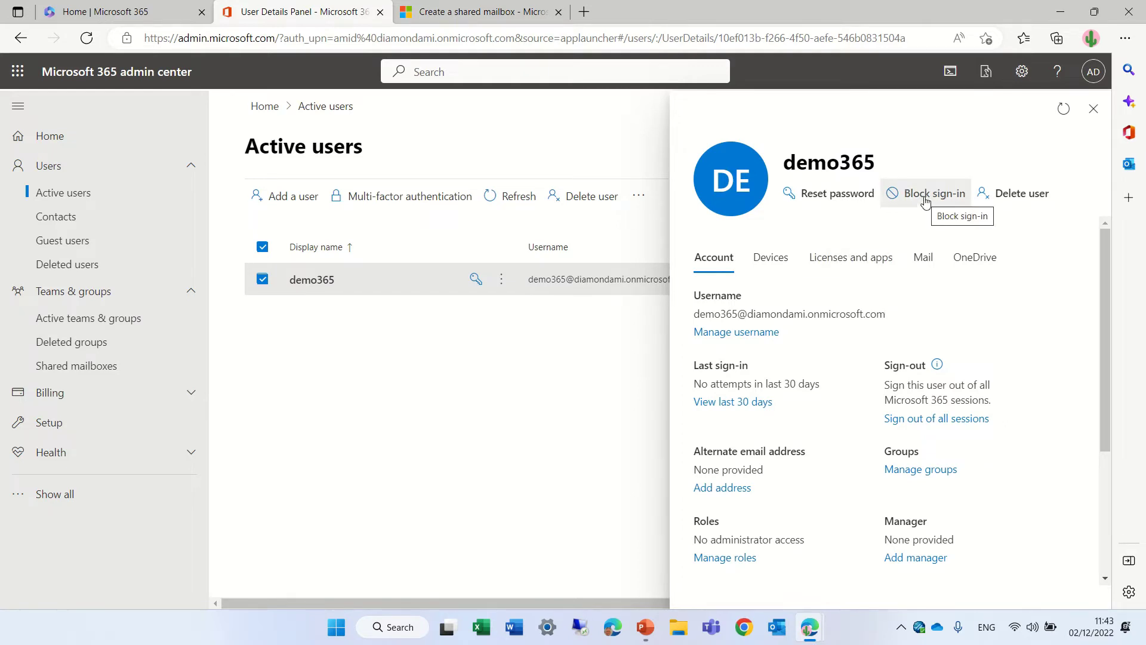
# Block sign-in for demo365, save, and reopen its details to confirm.
pyautogui.click(925, 201)
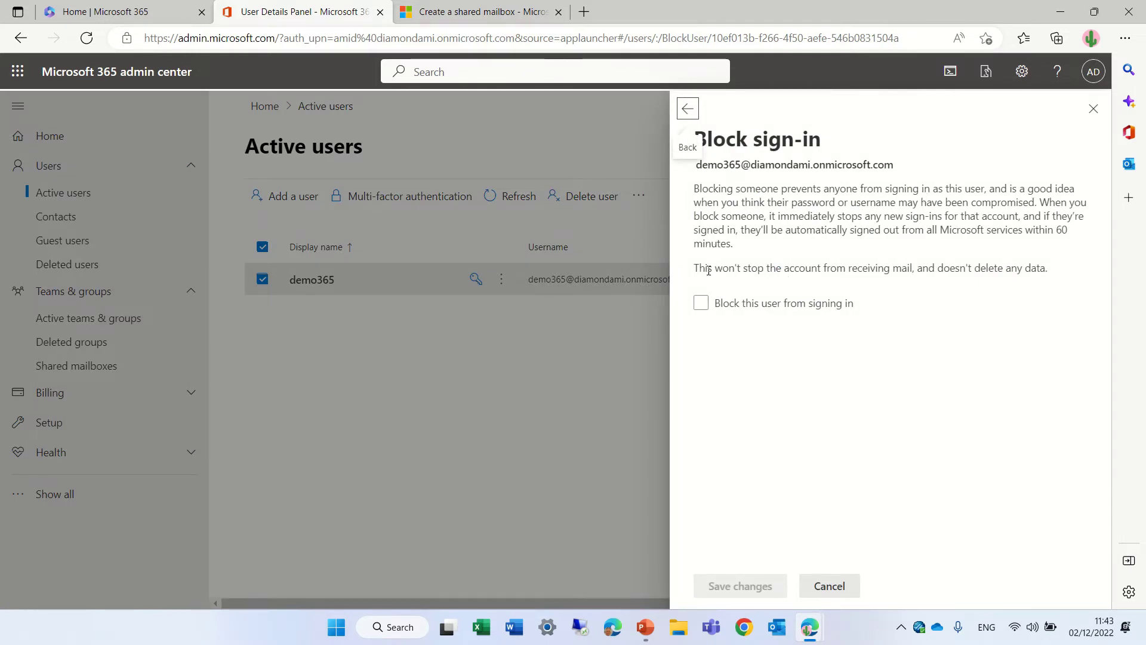
pyautogui.click(724, 302)
pyautogui.press('space')
pyautogui.click(702, 303)
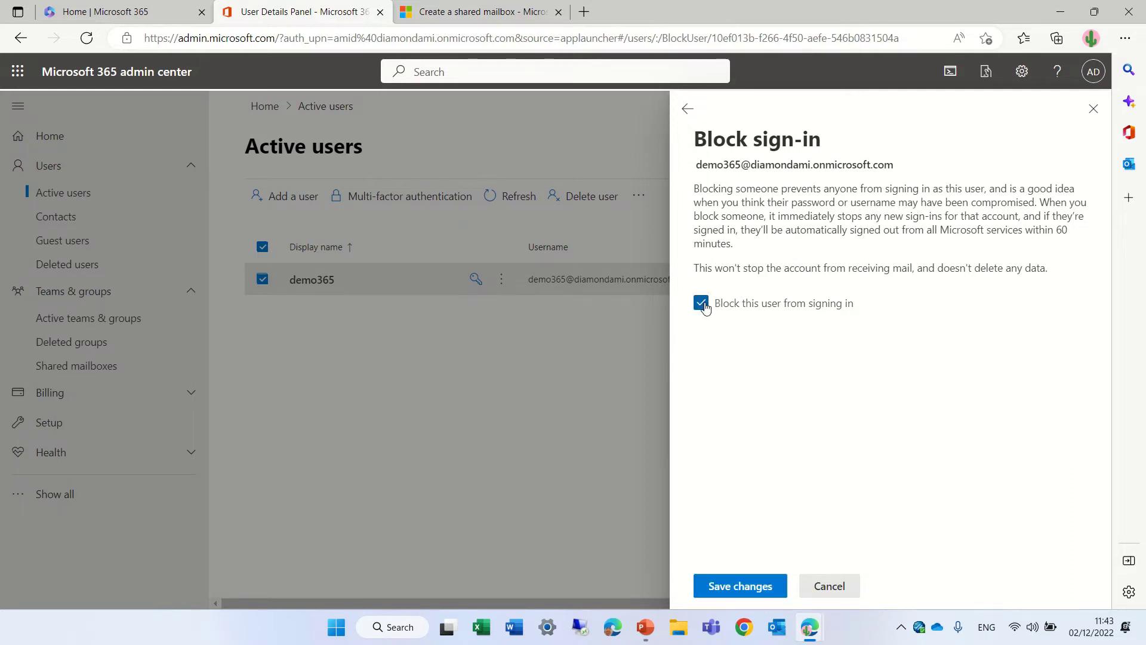
pyautogui.click(735, 582)
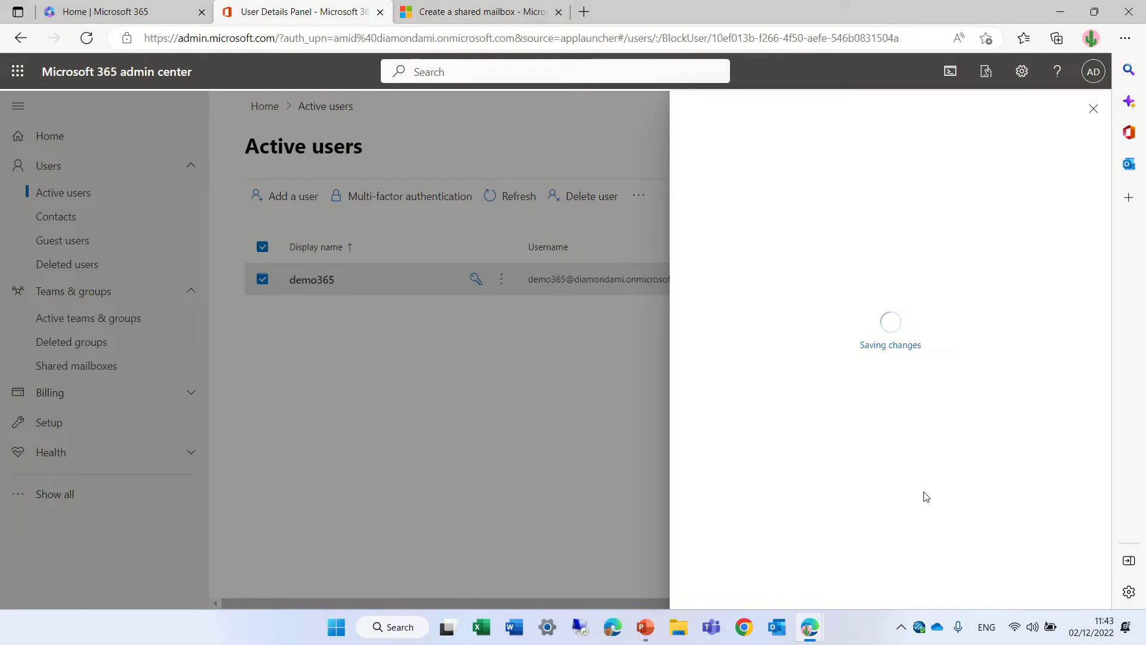
pyautogui.click(834, 586)
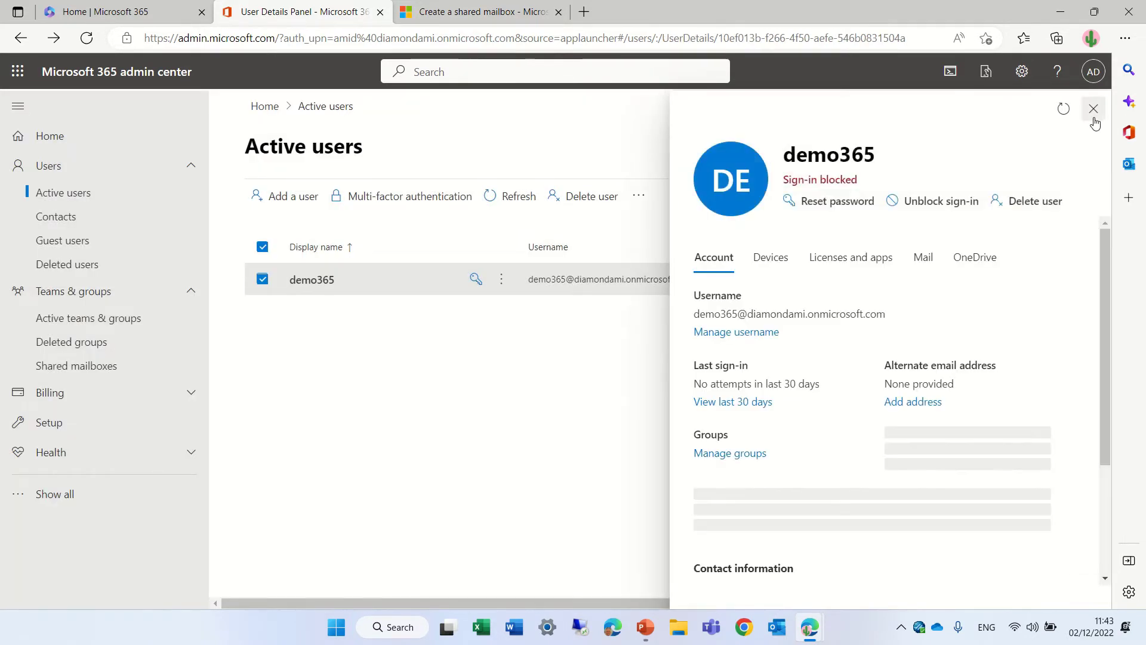
pyautogui.click(1093, 108)
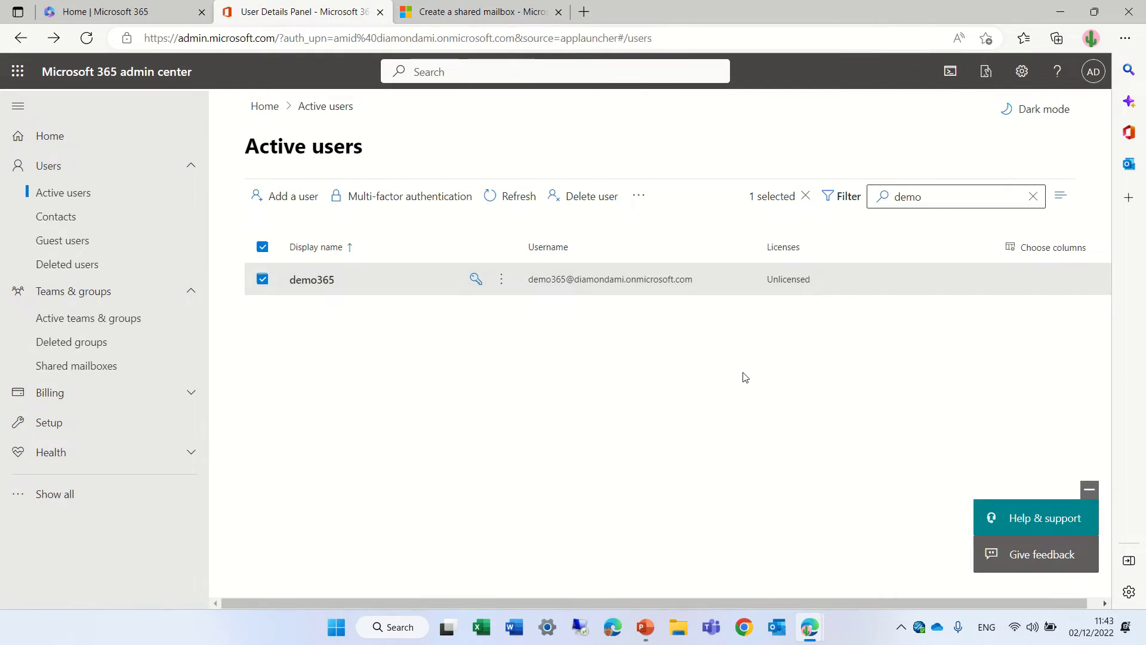
pyautogui.click(302, 286)
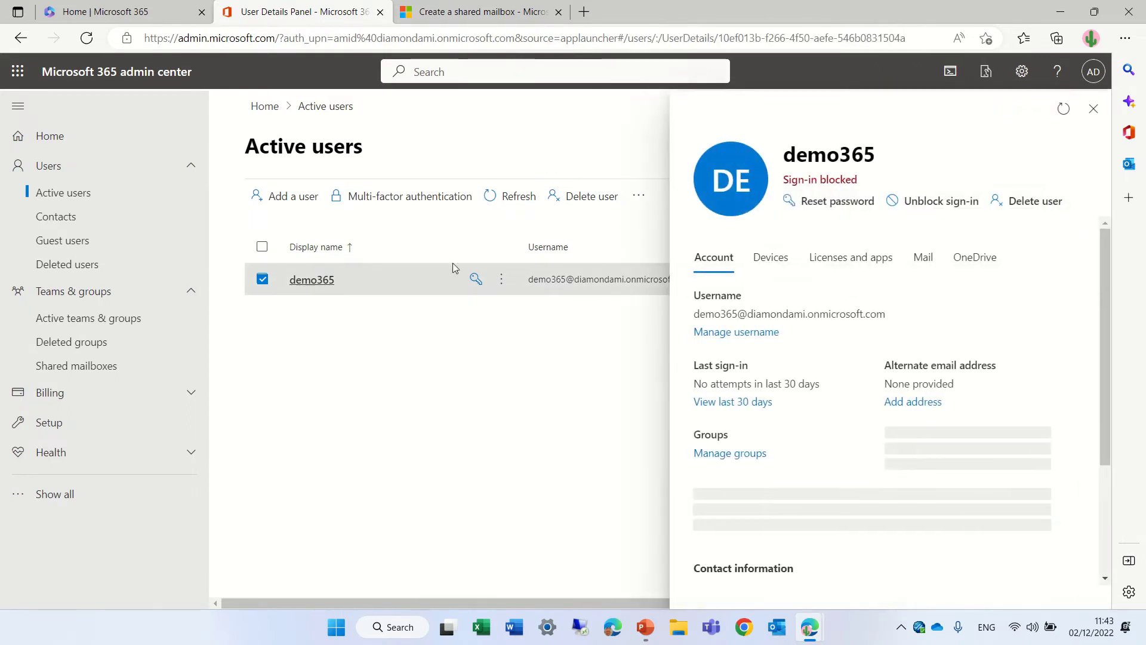
# Close demo365's user details and open Outlook on the web in a new tab.
pyautogui.click(1093, 109)
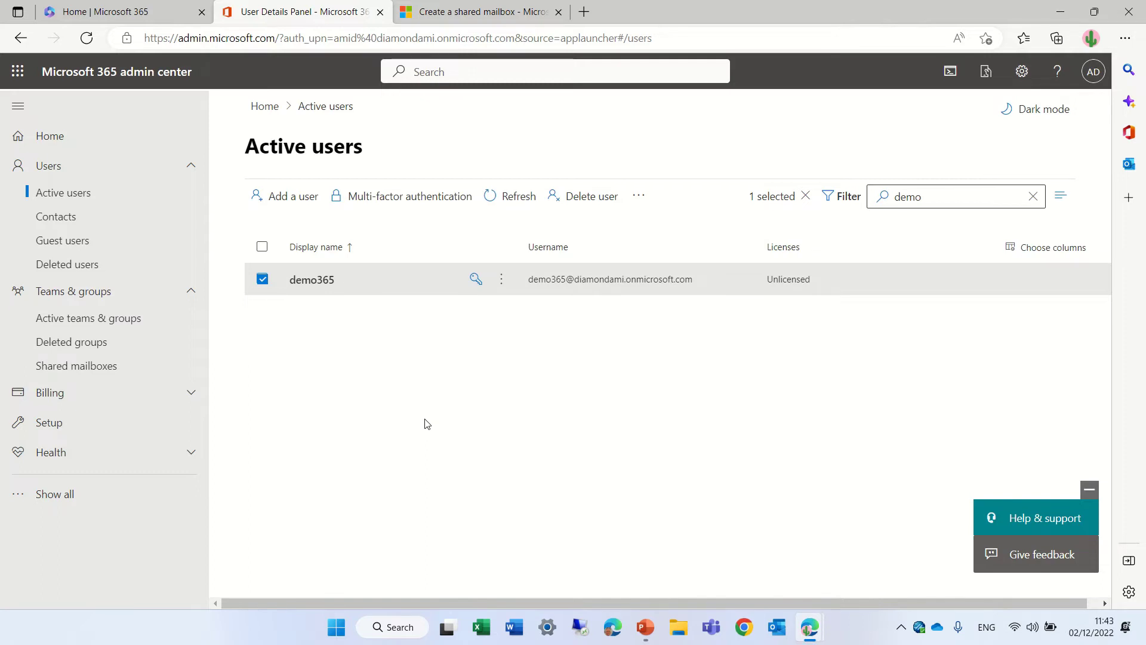
pyautogui.moveTo(136, 4)
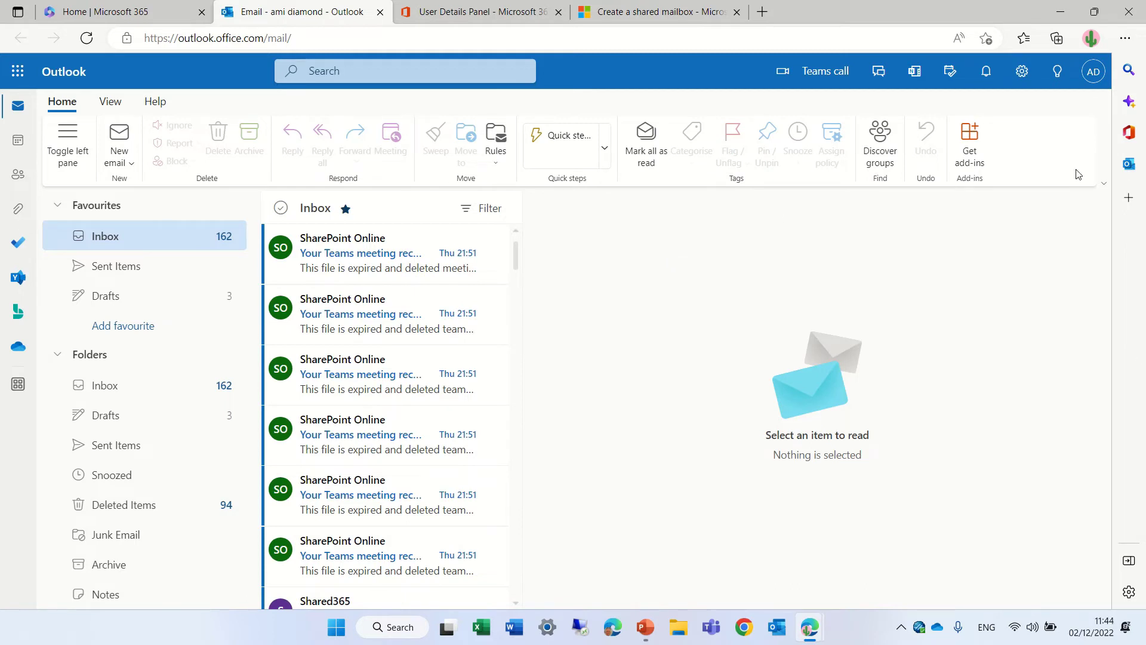
# Choose Open another mailbox from the account menu and enter demo365.
pyautogui.click(1092, 73)
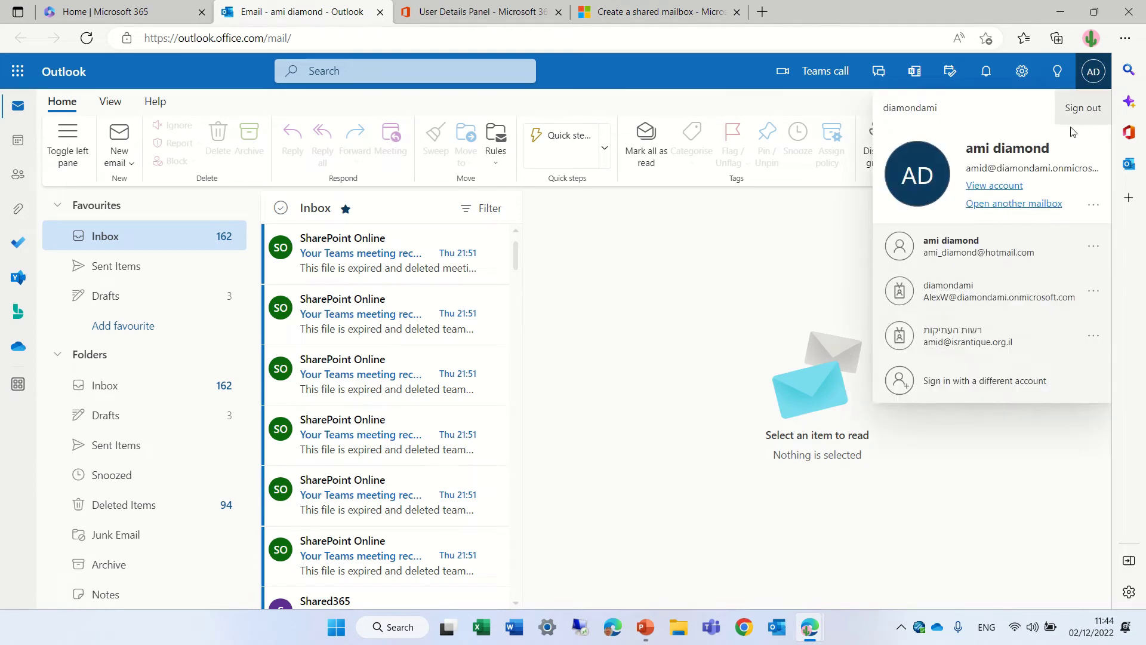
pyautogui.click(1000, 205)
pyautogui.click(583, 316)
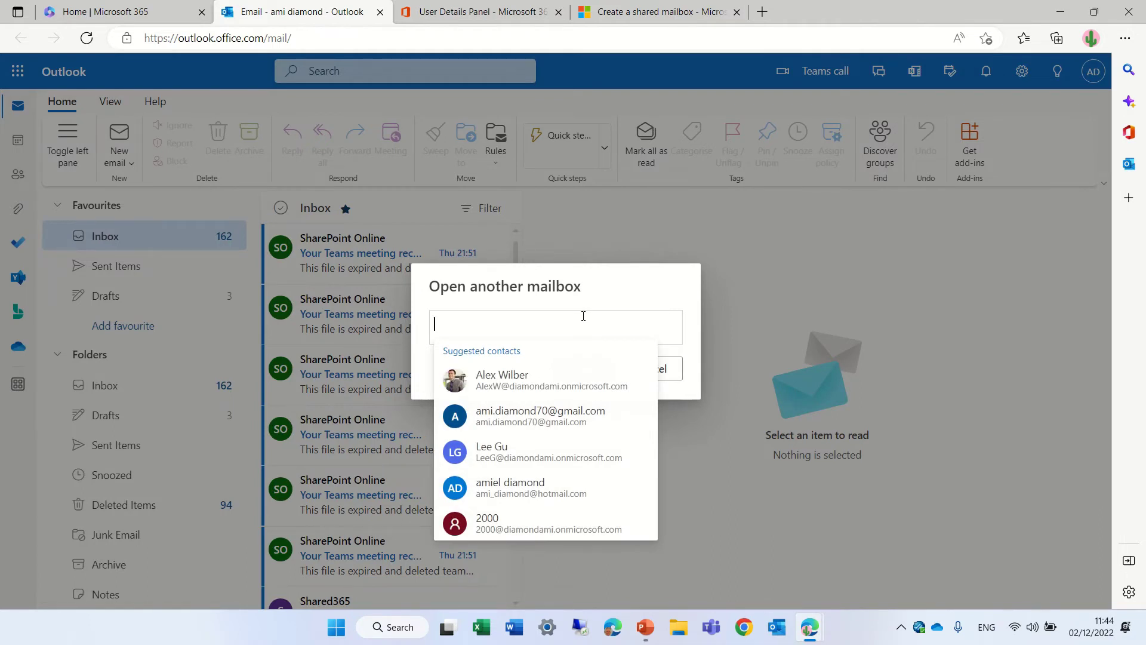
pyautogui.write('demo')
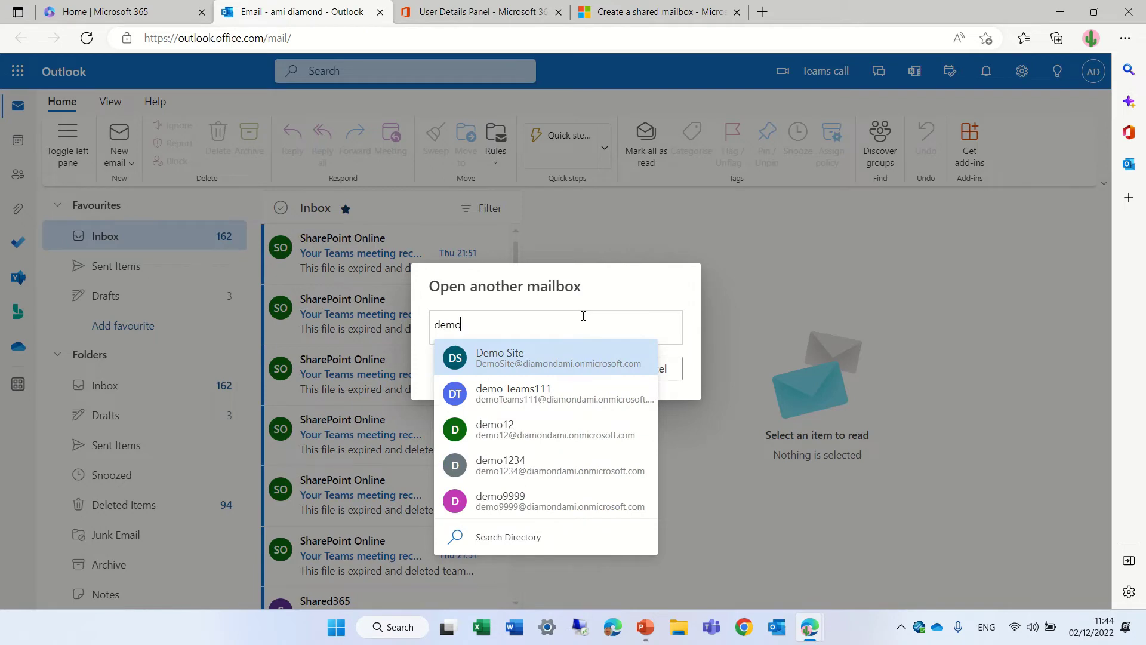
pyautogui.write('365')
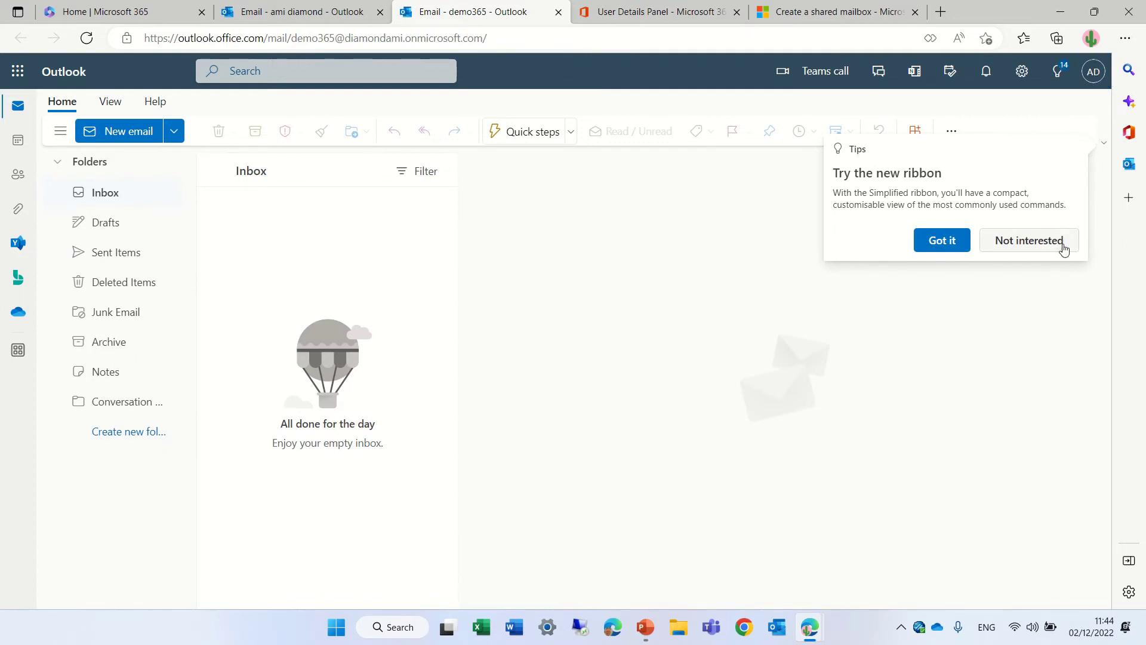
# Dismiss the ribbon tip and start a new email addressed to demo365 from the admin's inbox.
pyautogui.click(938, 240)
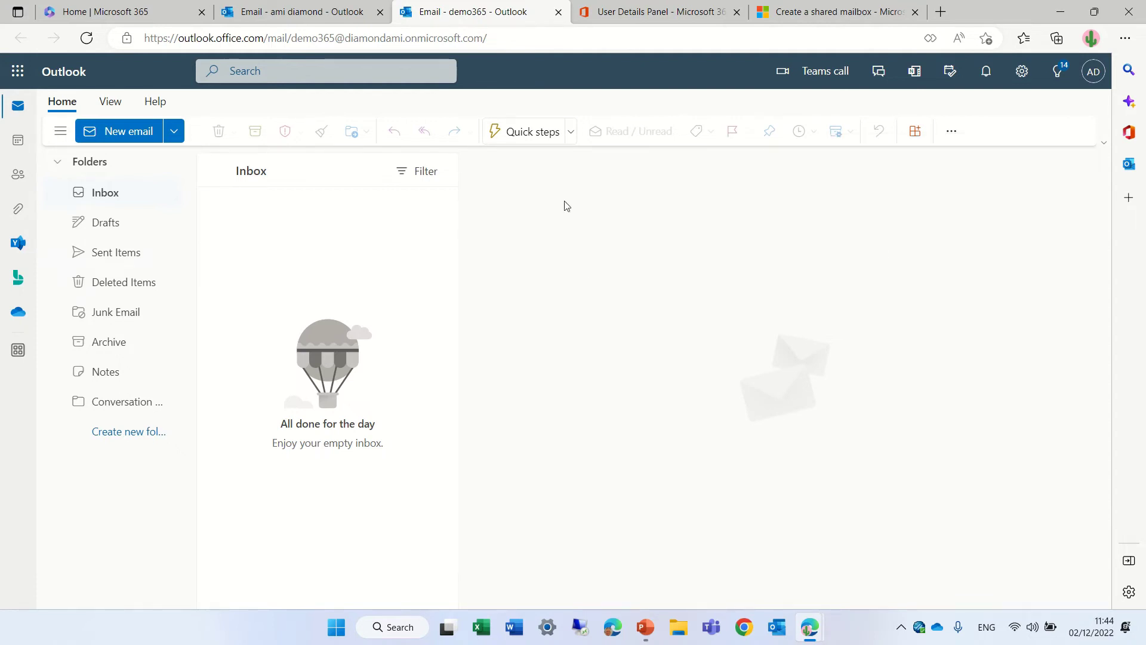
pyautogui.click(305, 18)
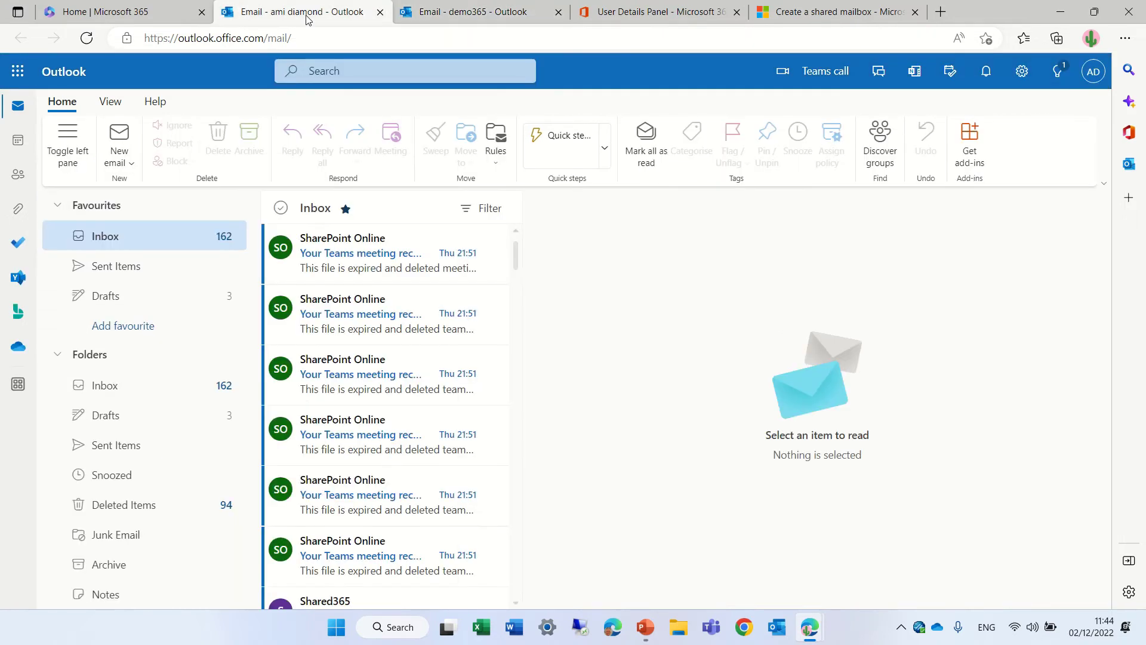
pyautogui.click(131, 163)
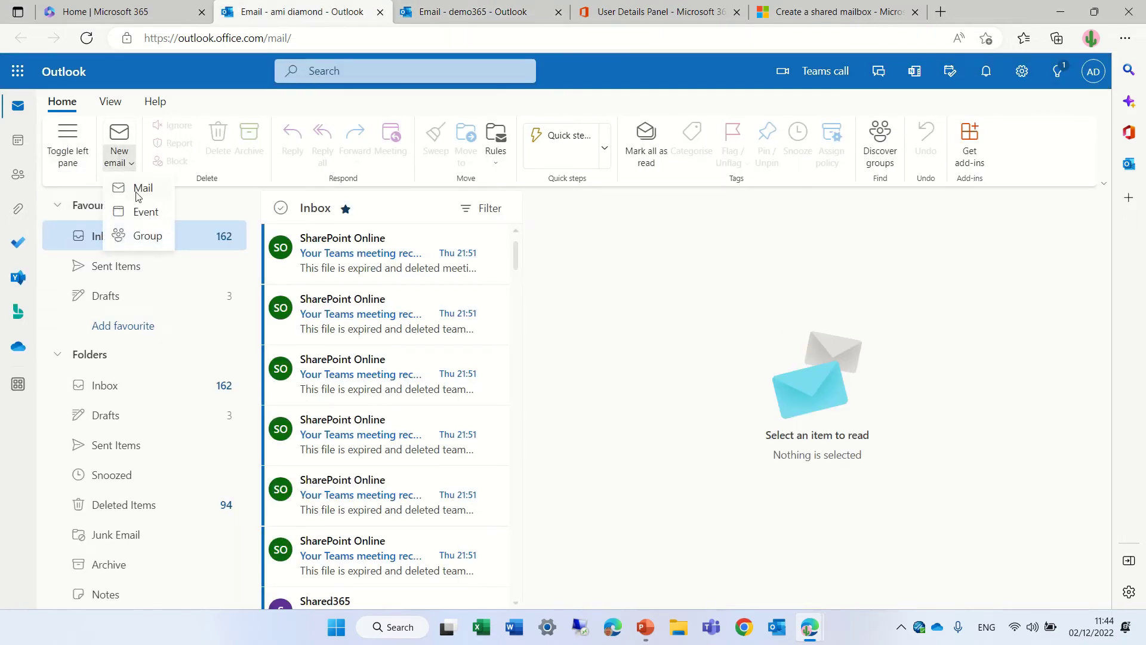
pyautogui.click(144, 186)
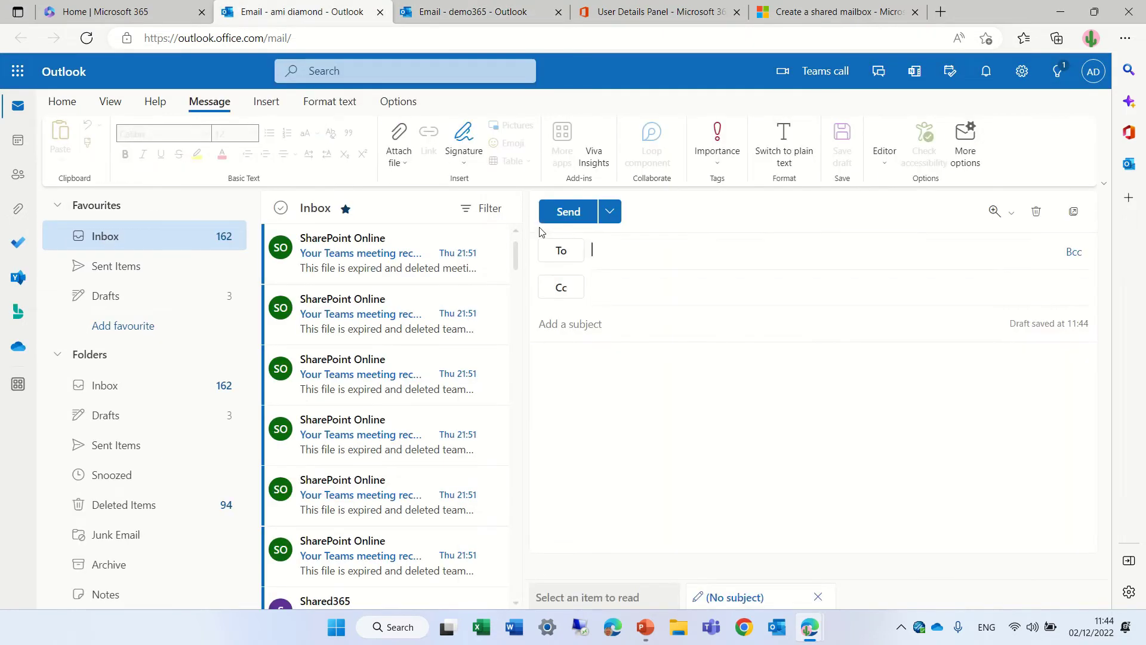
pyautogui.write('demo365')
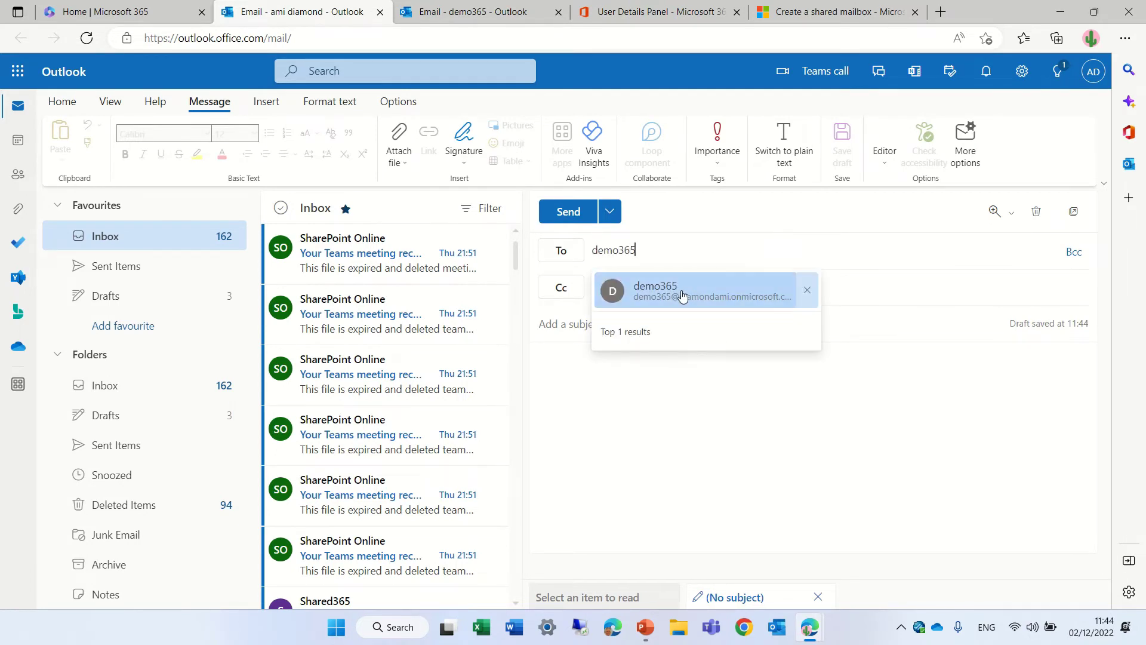
pyautogui.click(681, 292)
# Send it with subject 'test test' and a placeholder body, then confirm it arrived in demo365.
pyautogui.write('test test')
pyautogui.click(656, 366)
pyautogui.write('skhsdfksdfhsdfk')
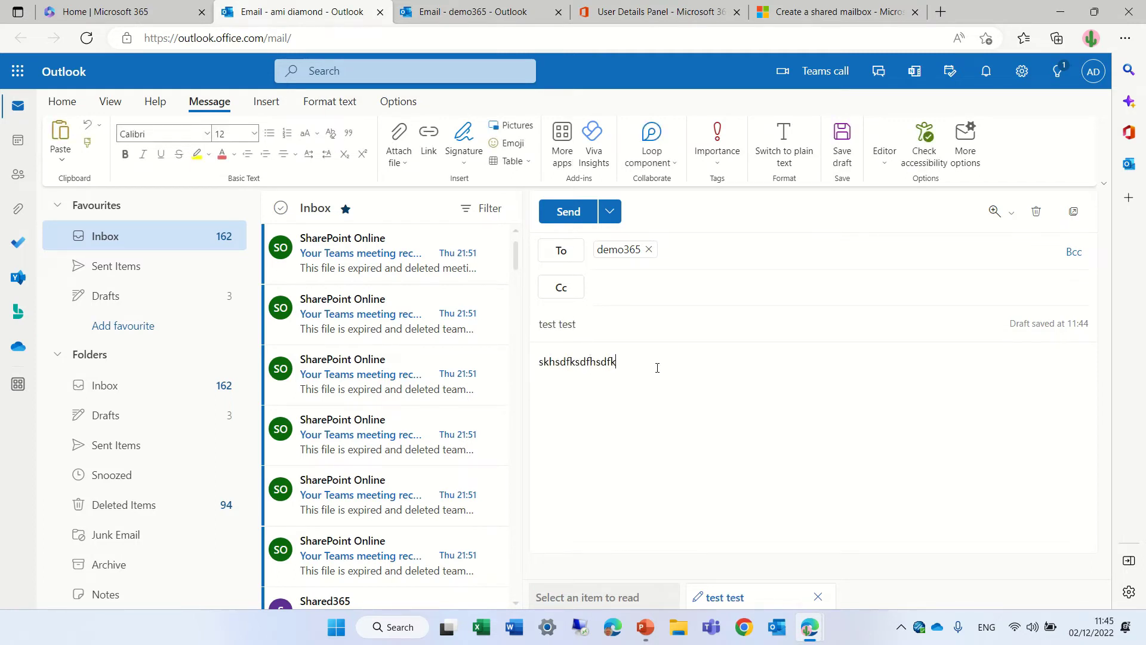
pyautogui.click(573, 213)
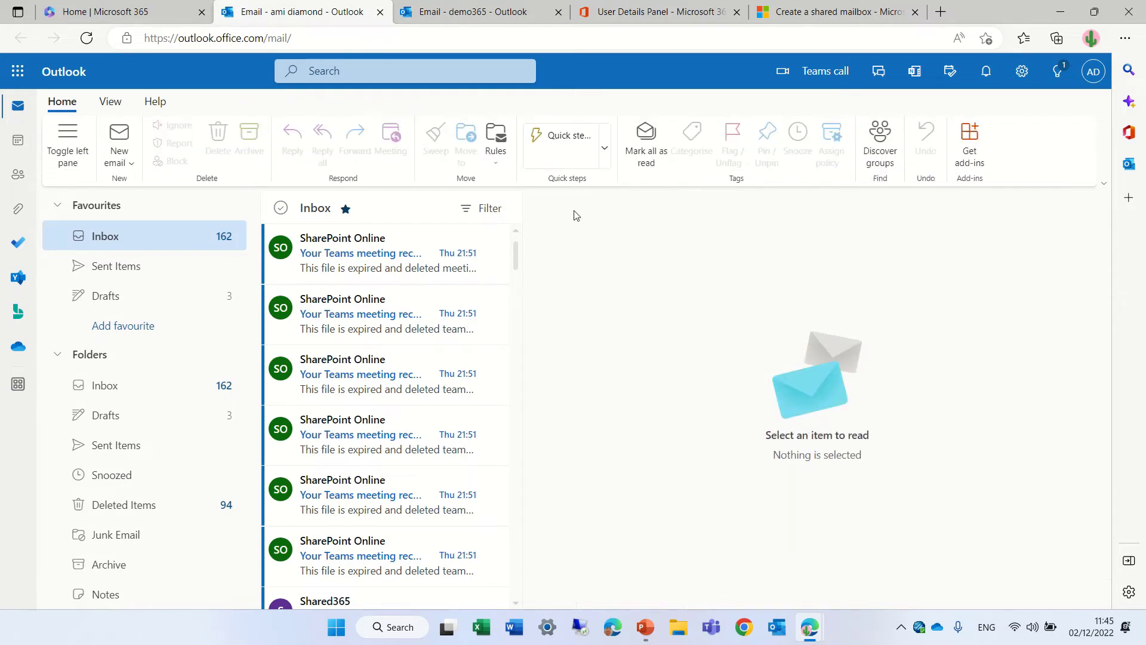
pyautogui.click(477, 16)
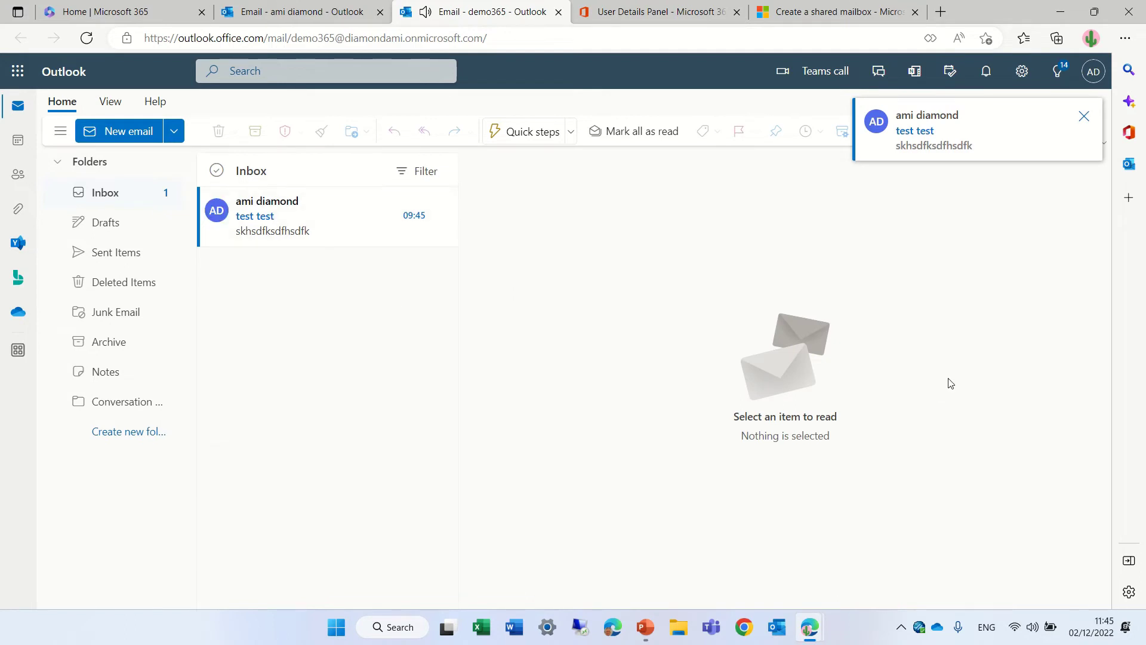
pyautogui.click(1084, 115)
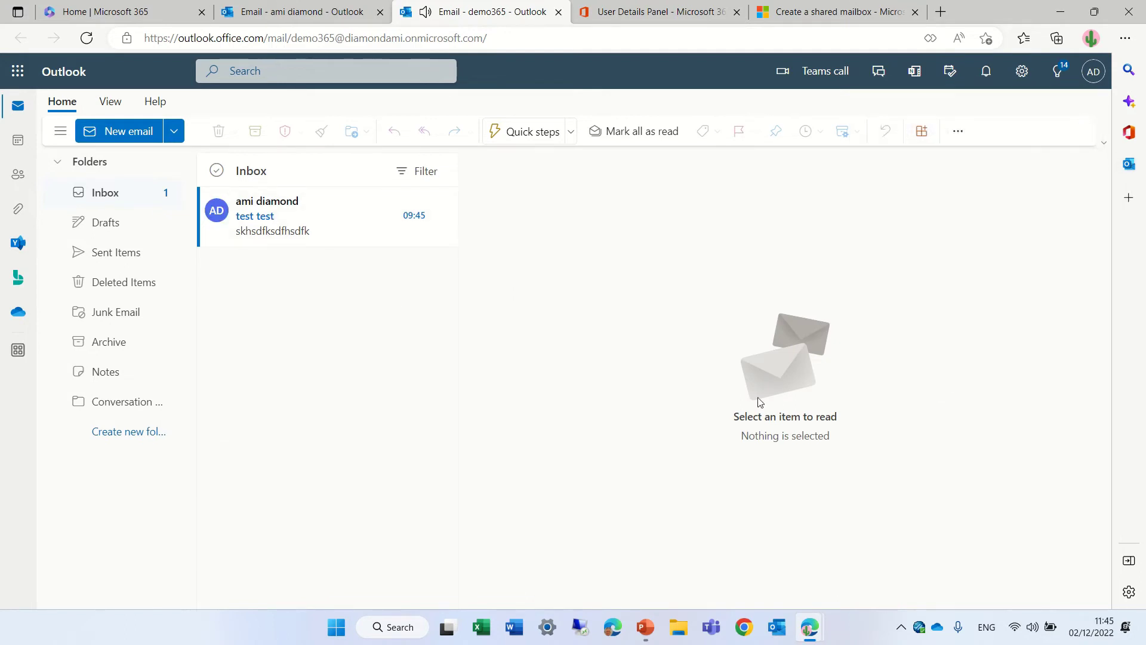
# In the second account's Outlook window, enter the demo365 shared mailbox address under Open another mailbox.
pyautogui.moveTo(811, 632)
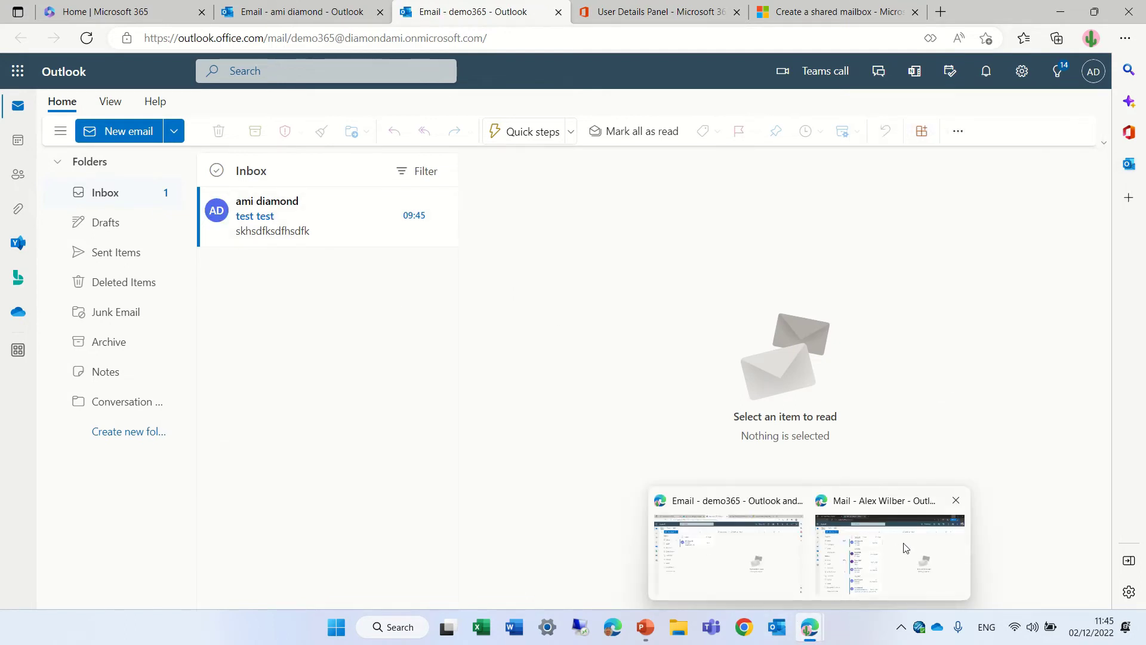
pyautogui.click(827, 561)
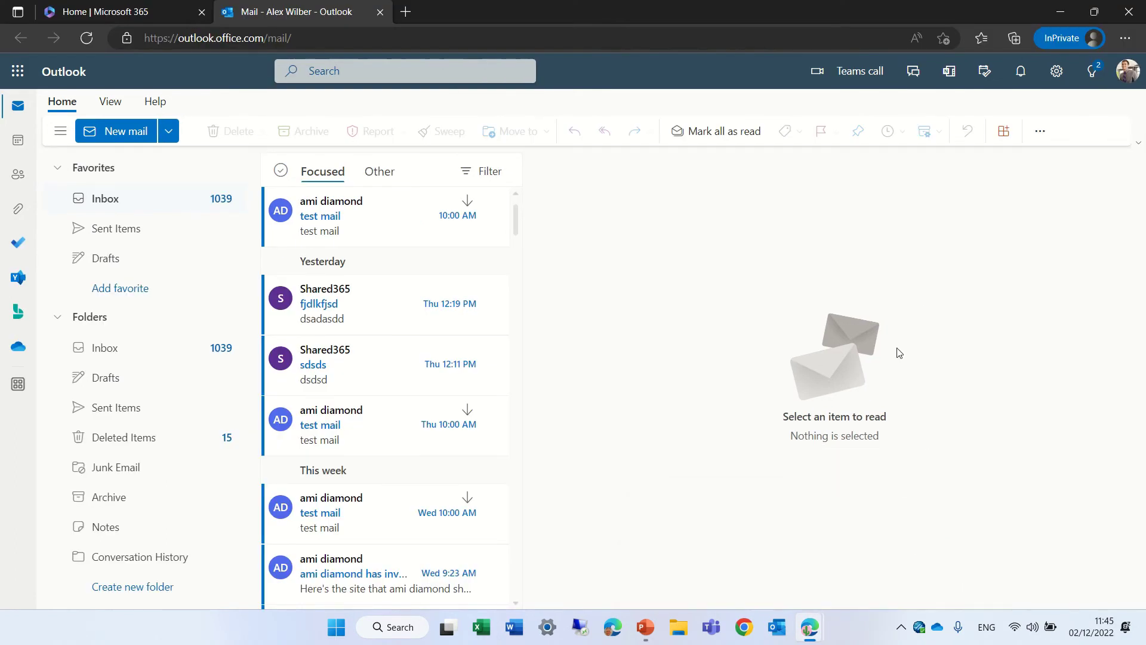
pyautogui.click(1129, 71)
pyautogui.click(1019, 204)
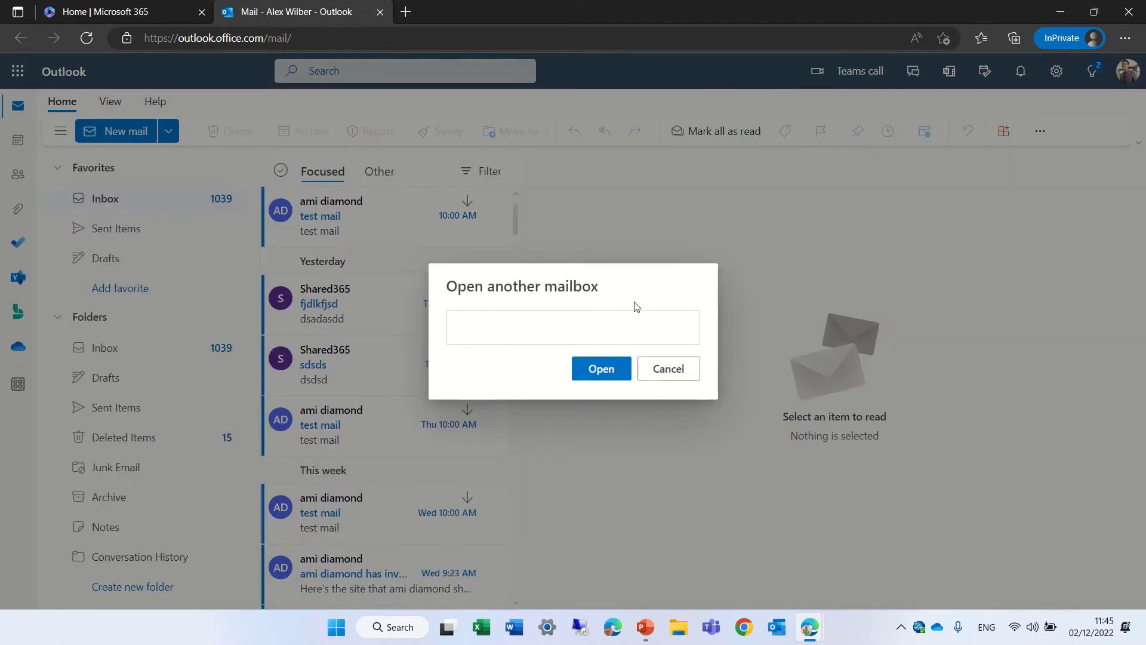
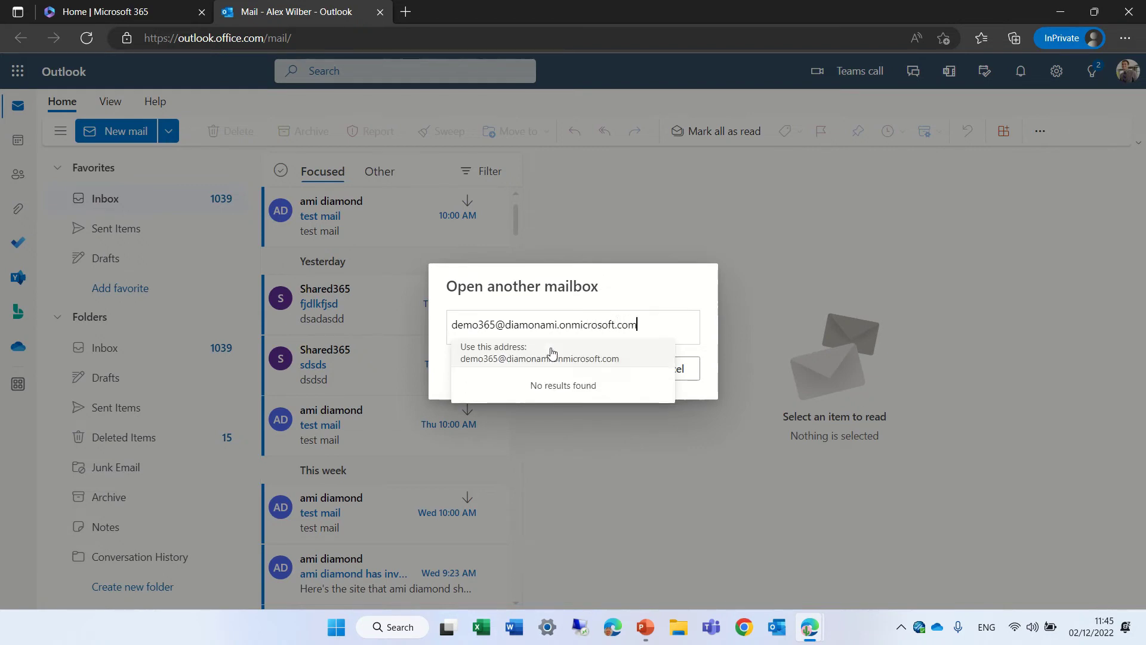
pyautogui.click(617, 355)
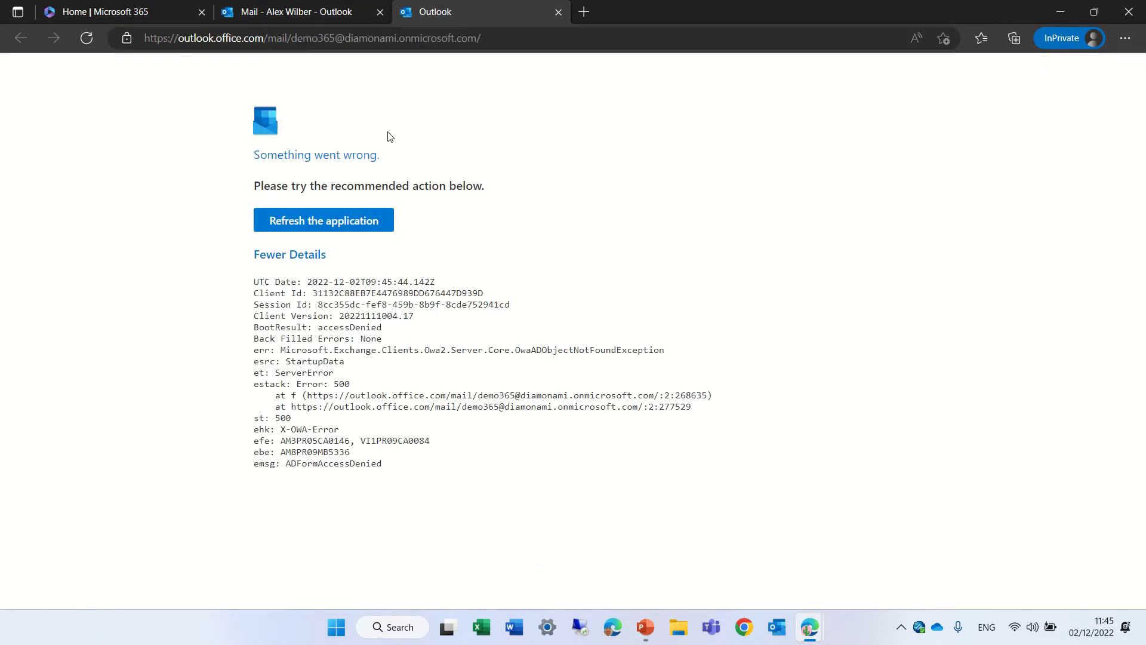
# Review the demo365 access-denied error page, then return to the Microsoft 365 home tab.
pyautogui.click(323, 13)
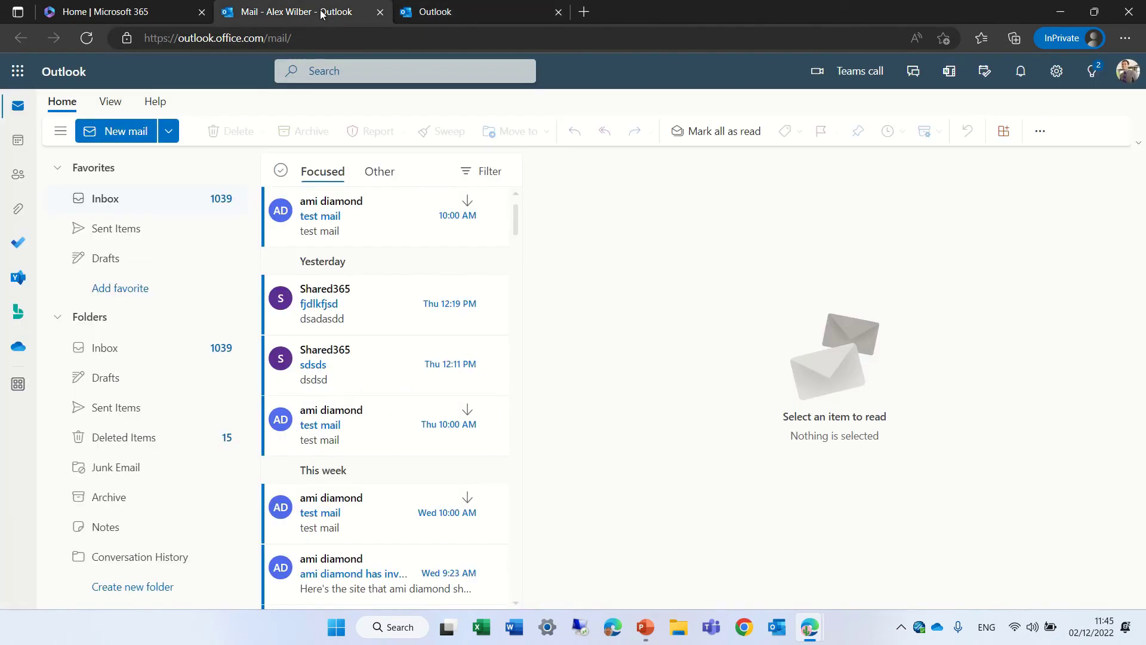
pyautogui.click(431, 11)
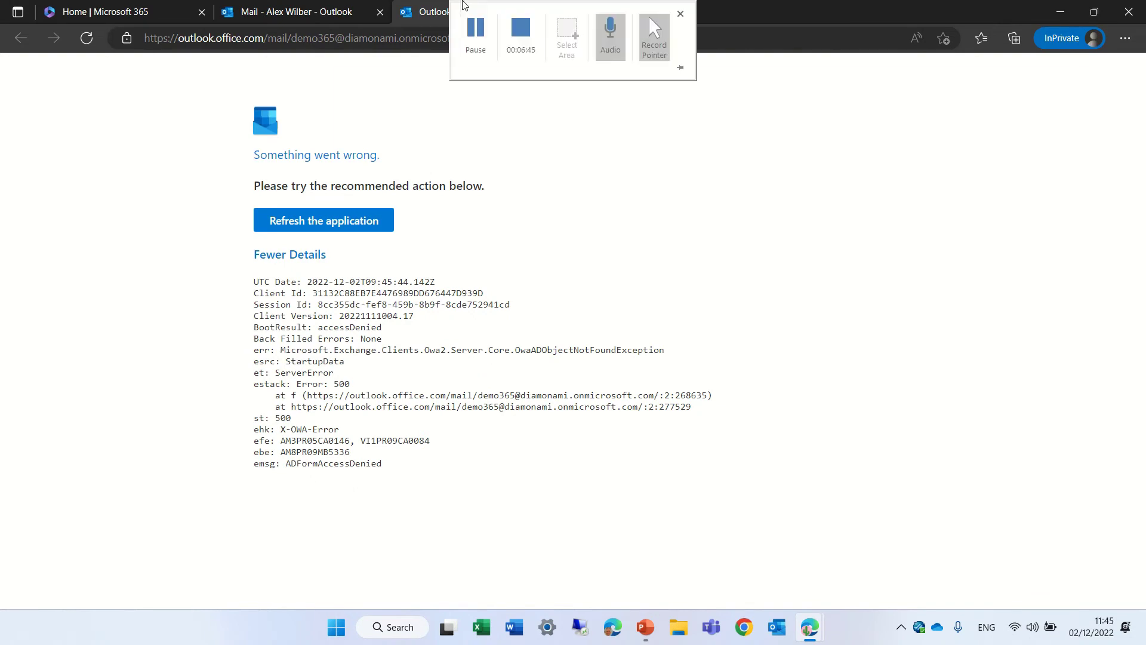
pyautogui.click(133, 13)
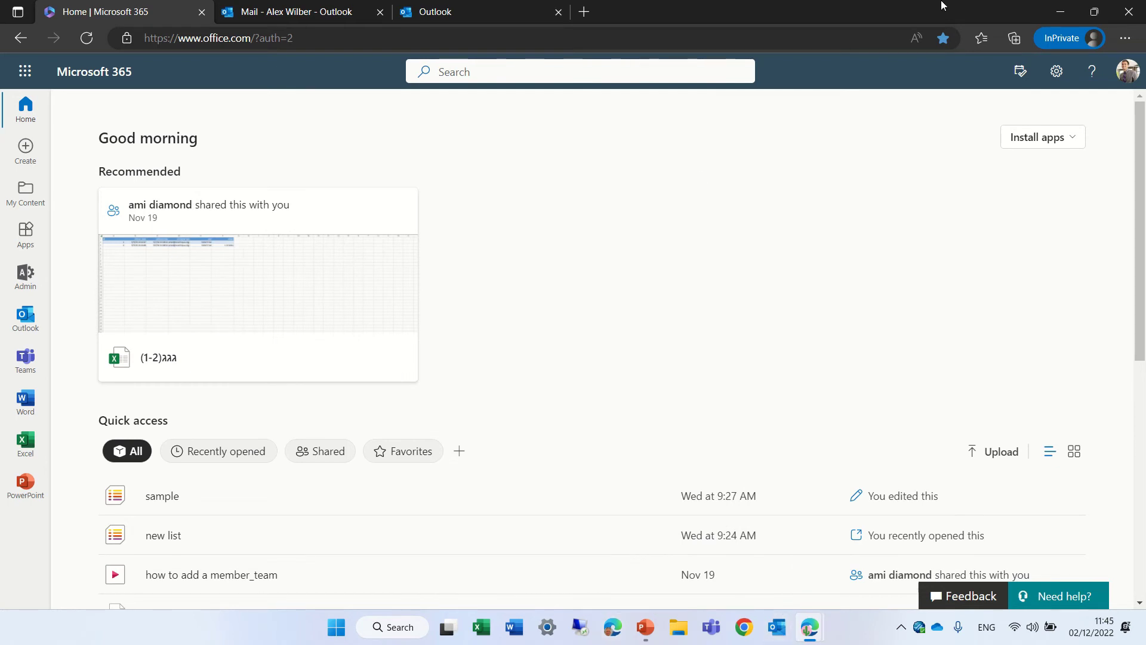
# In Shared mailboxes, check that demo365 grants read and manage permissions to two users.
pyautogui.moveTo(806, 634)
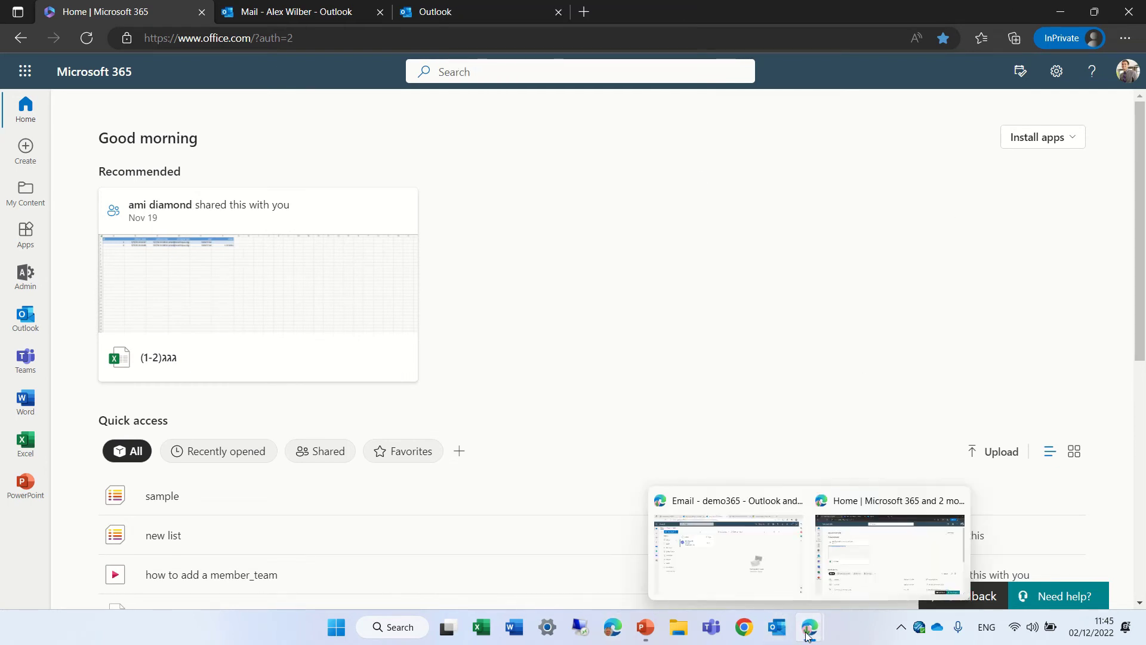
pyautogui.click(720, 583)
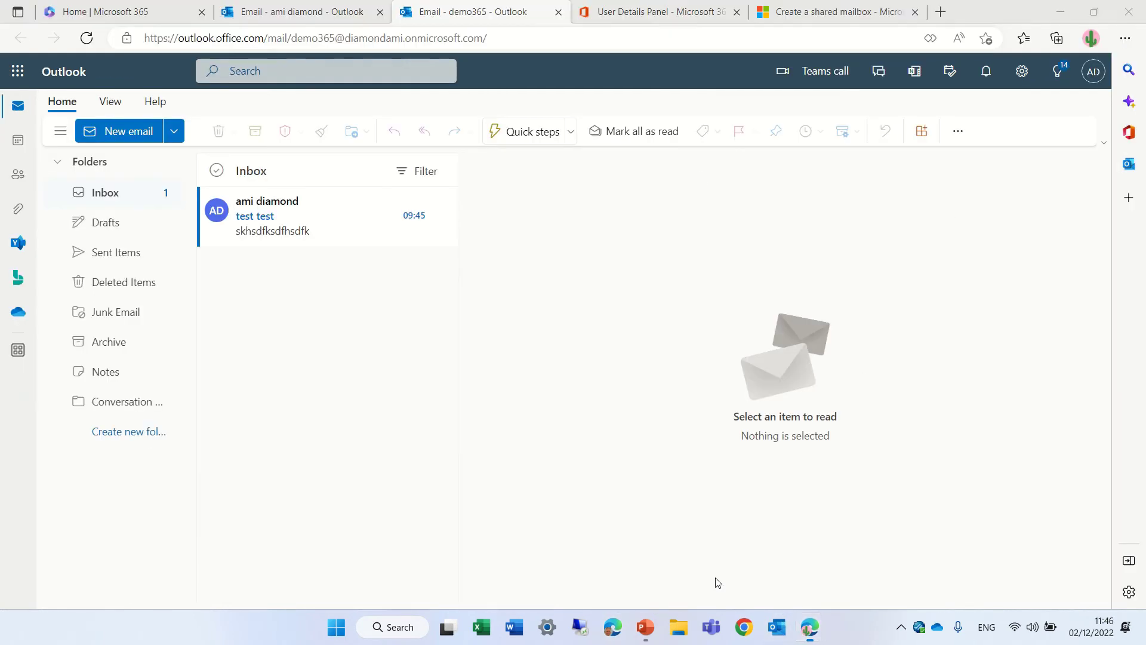
pyautogui.click(621, 13)
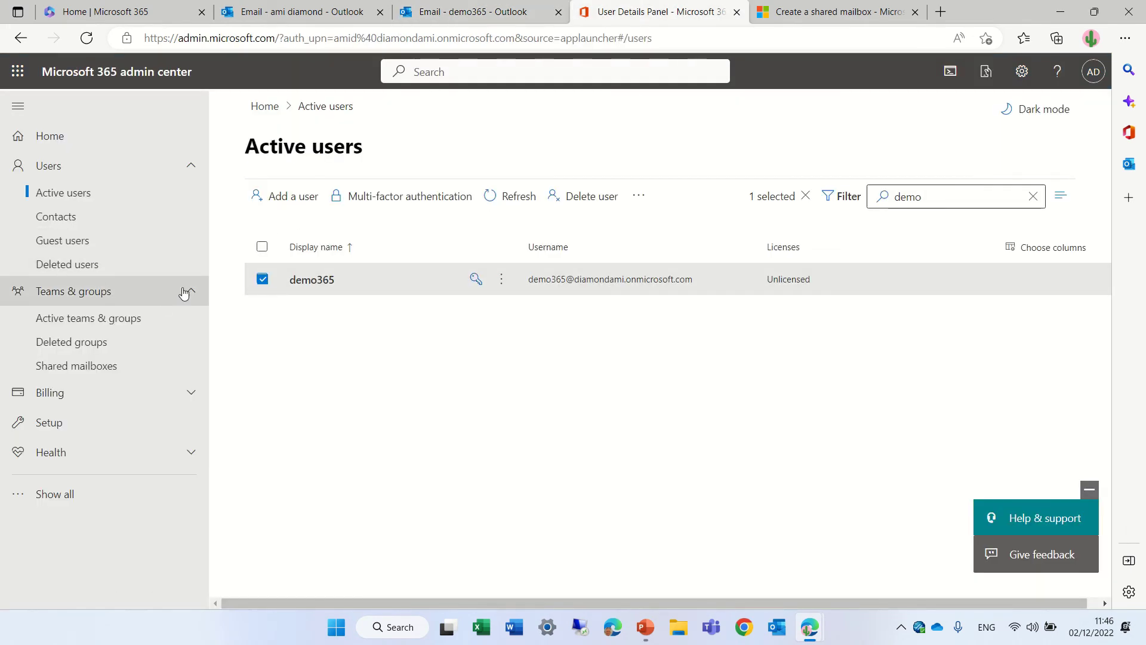
pyautogui.click(69, 365)
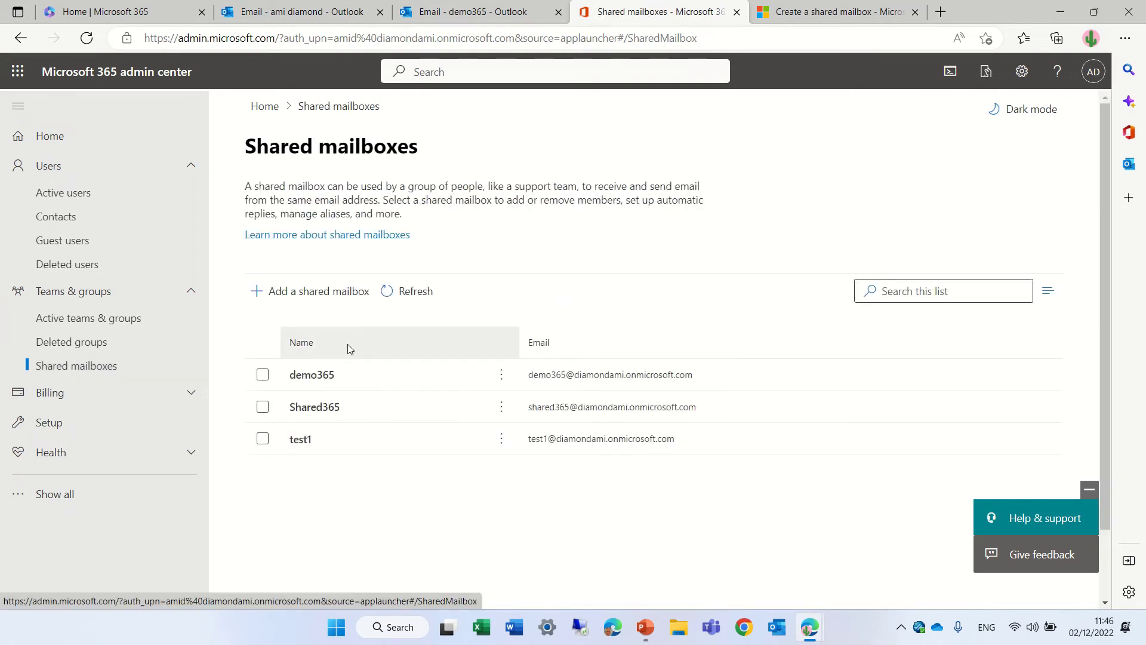
pyautogui.click(309, 375)
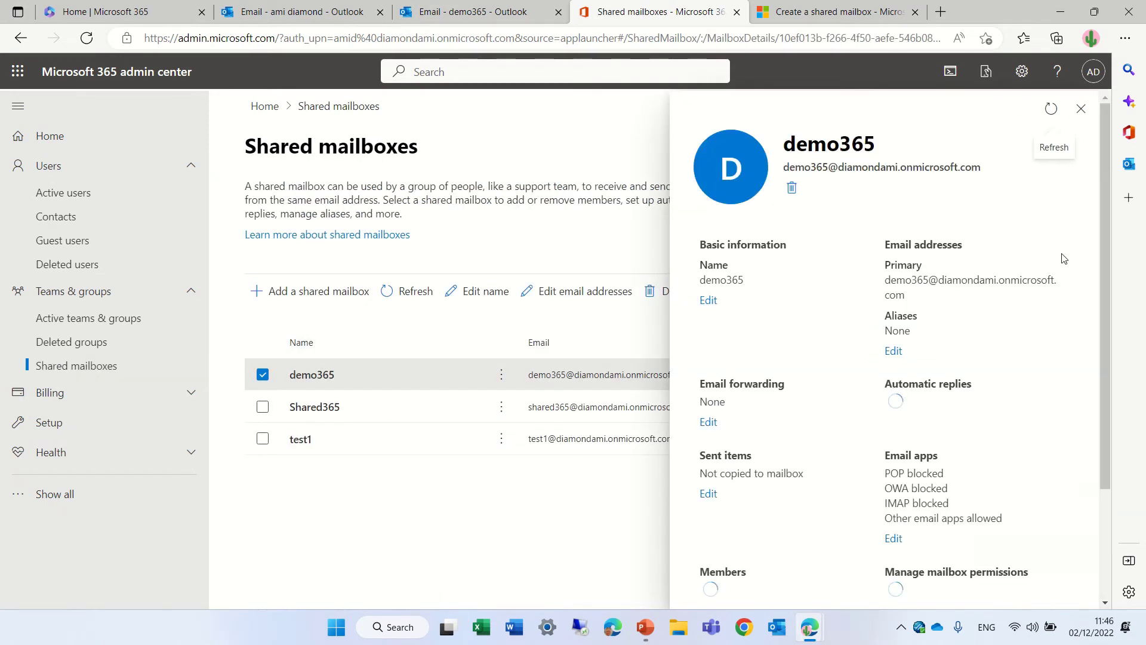
pyautogui.scroll(-3, 1099, 405)
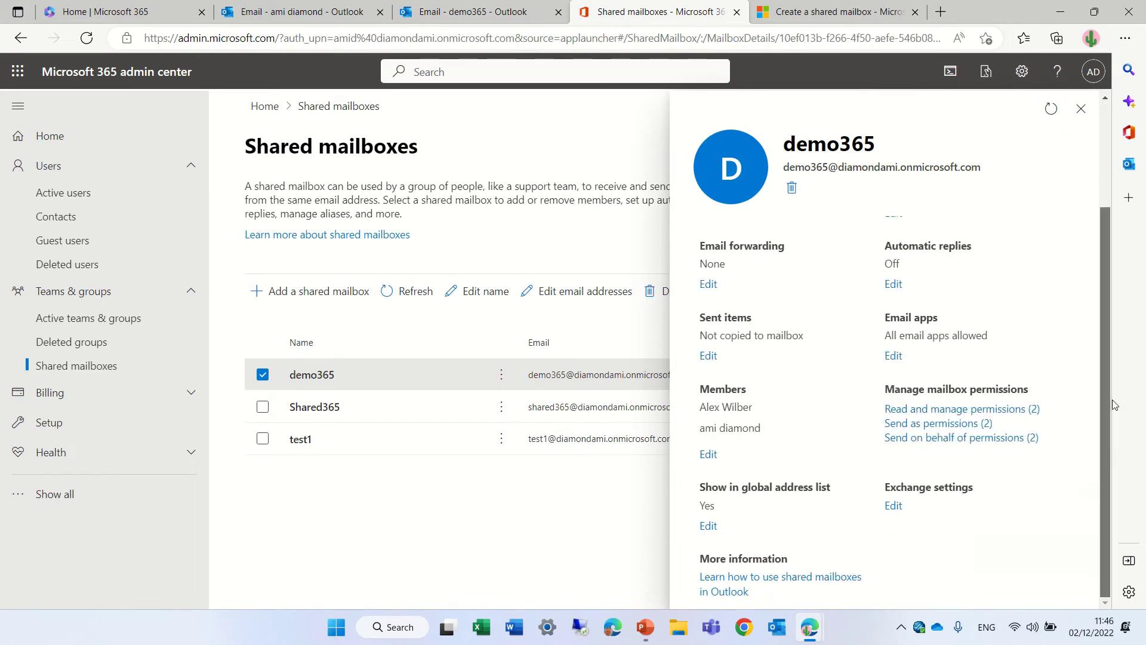
pyautogui.click(951, 409)
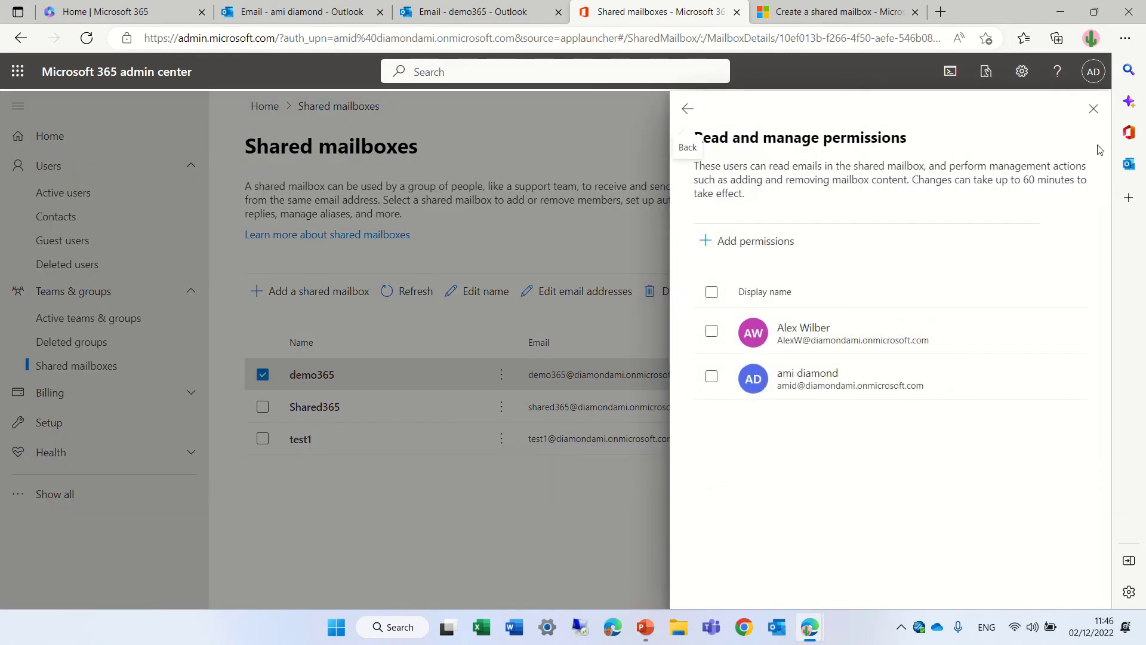
pyautogui.click(1092, 108)
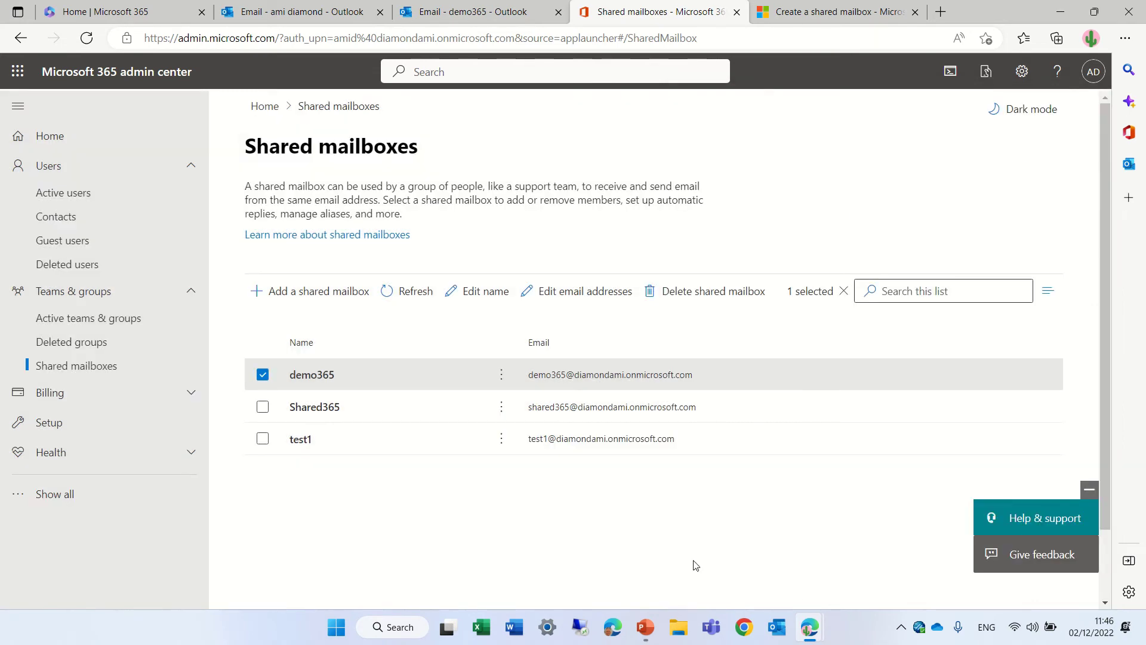
# Close the Delve profile page and return to the second account's Outlook Inbox tab.
pyautogui.moveTo(815, 636)
pyautogui.click(890, 552)
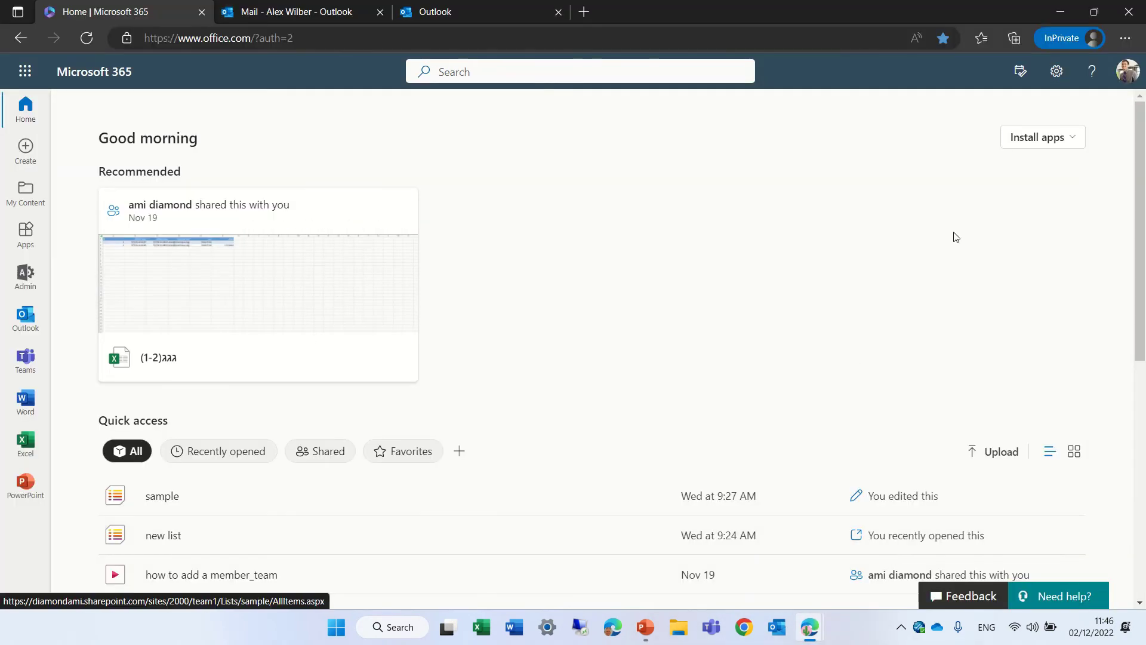
pyautogui.click(1127, 71)
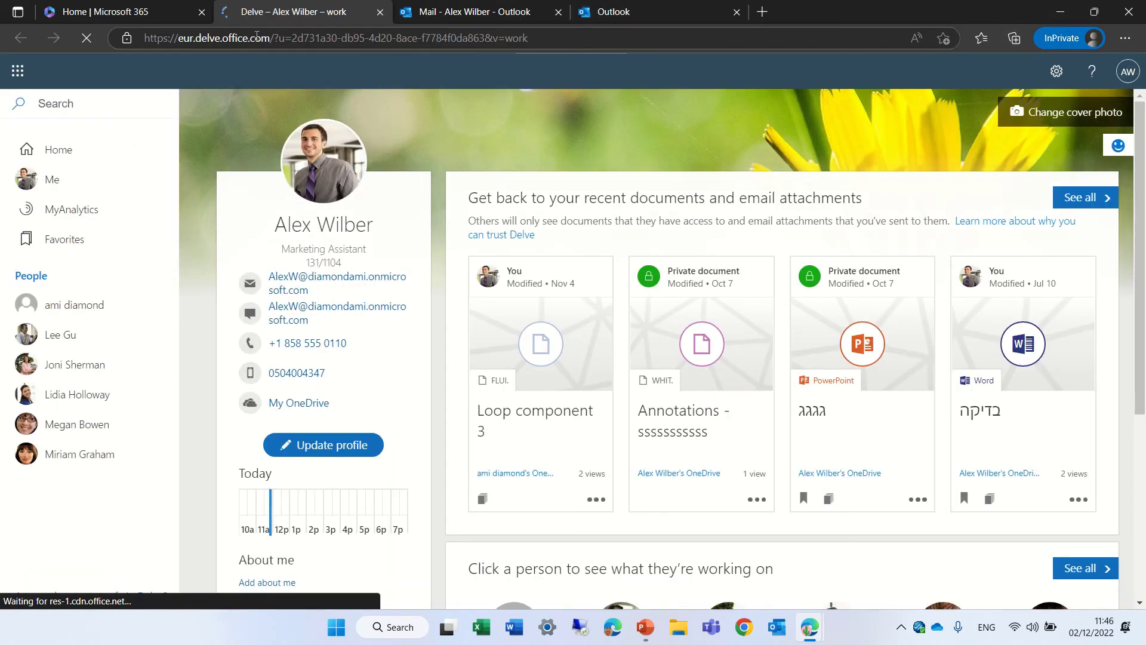
pyautogui.click(381, 12)
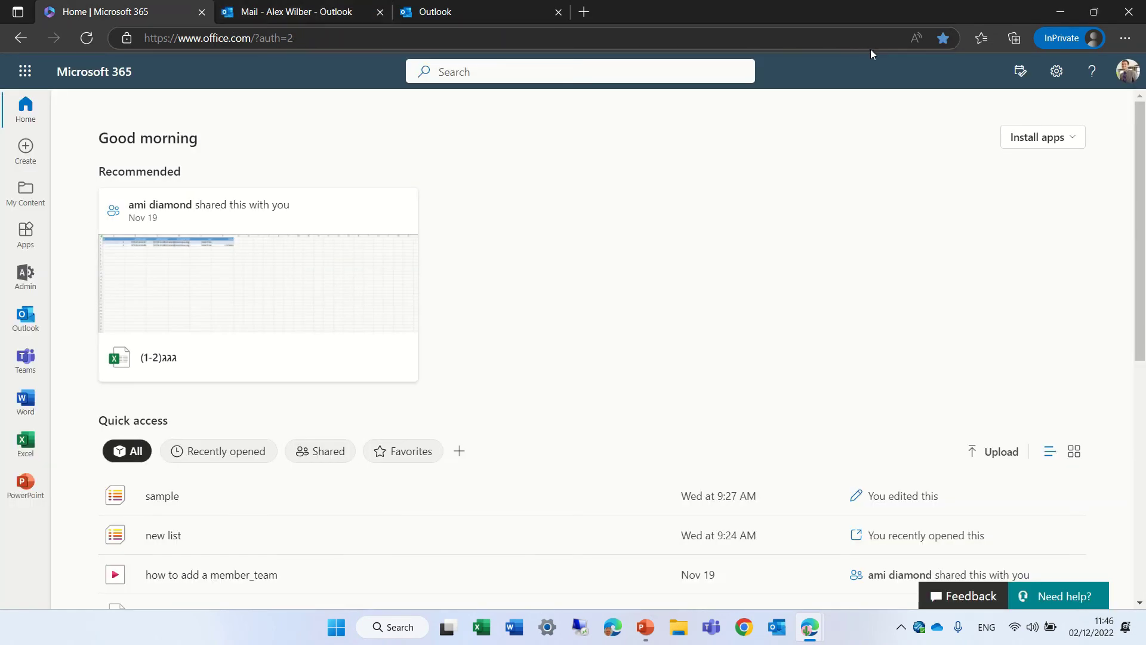
pyautogui.click(1123, 76)
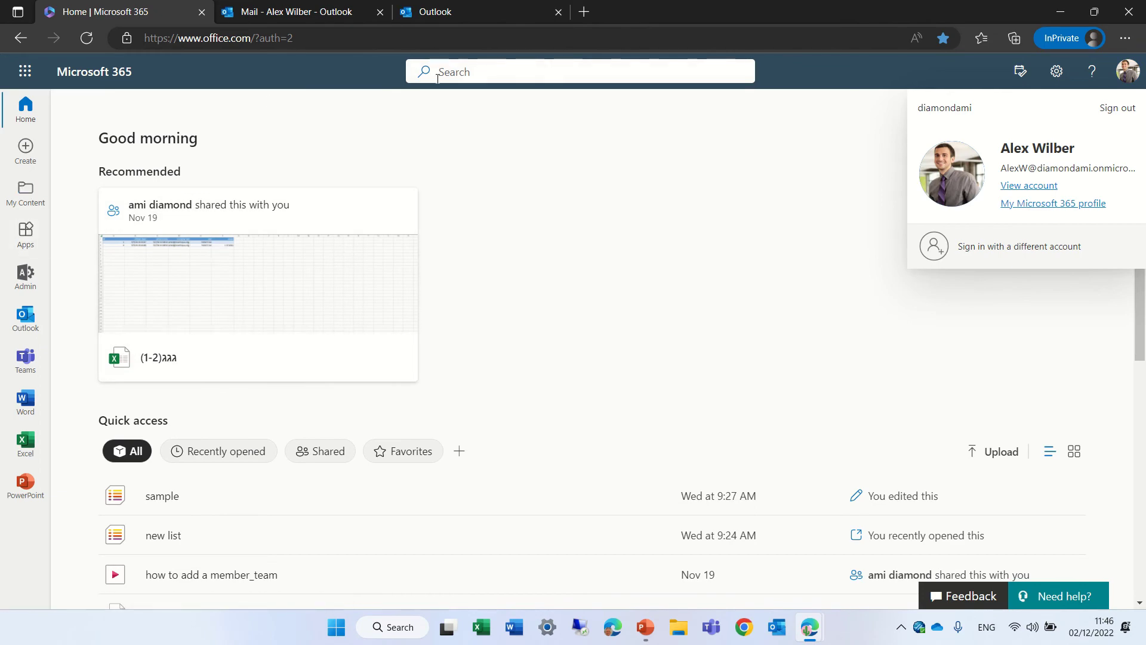
pyautogui.click(300, 18)
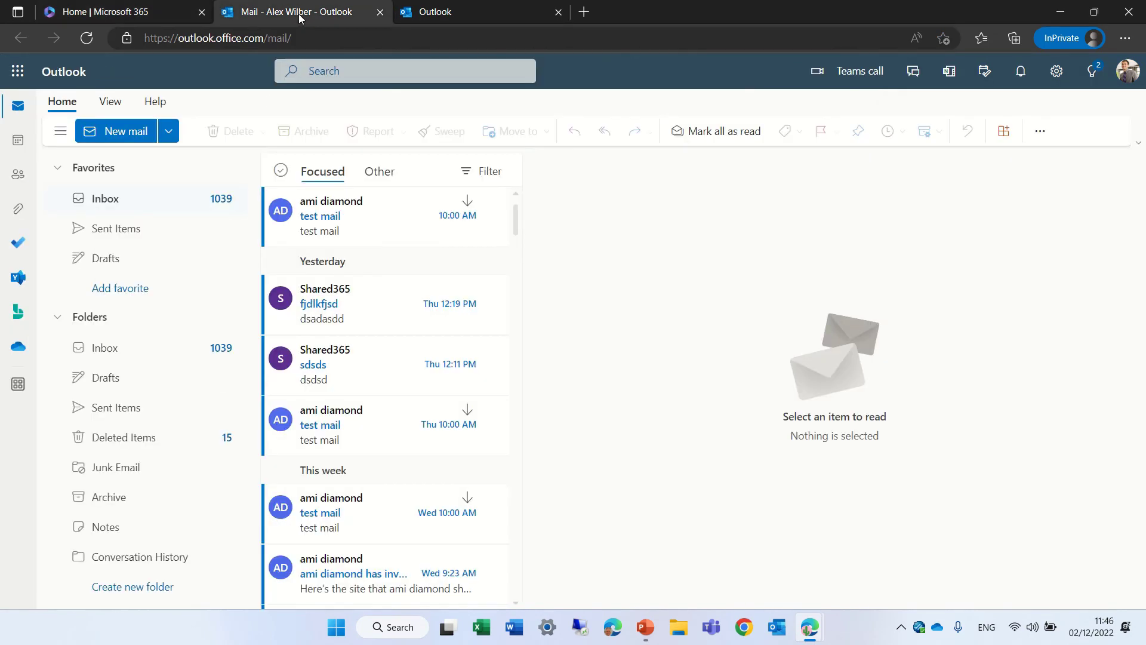
# Start opening another mailbox by typing 'demo', then cancel the dialog.
pyautogui.click(1128, 78)
pyautogui.click(1042, 205)
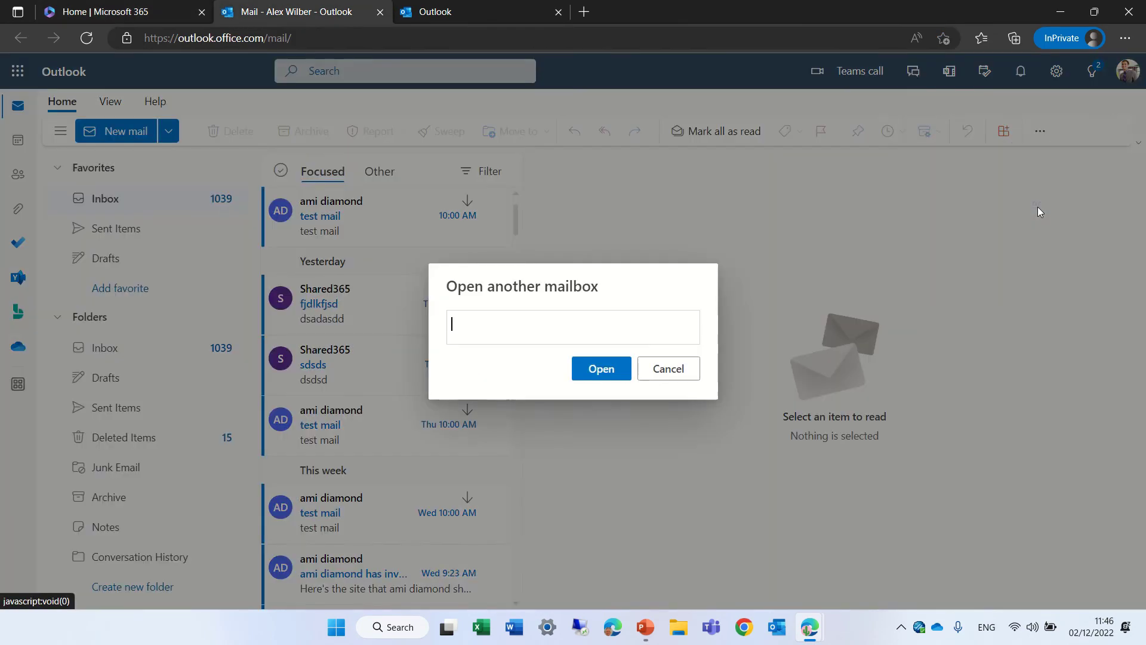
pyautogui.click(583, 335)
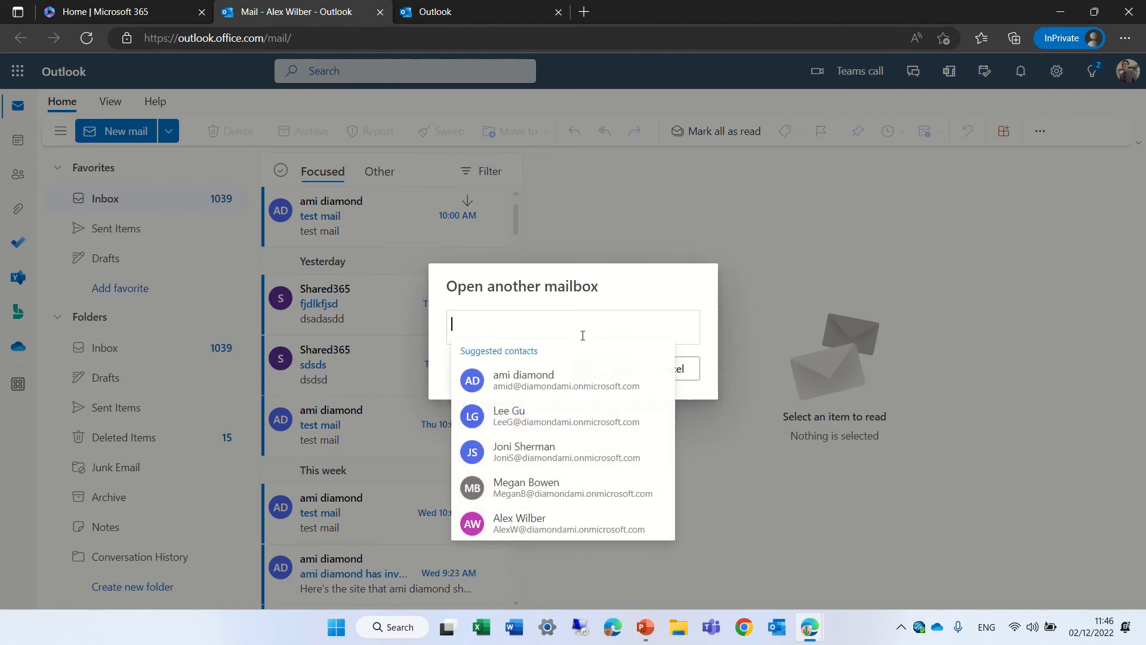
pyautogui.write('d')
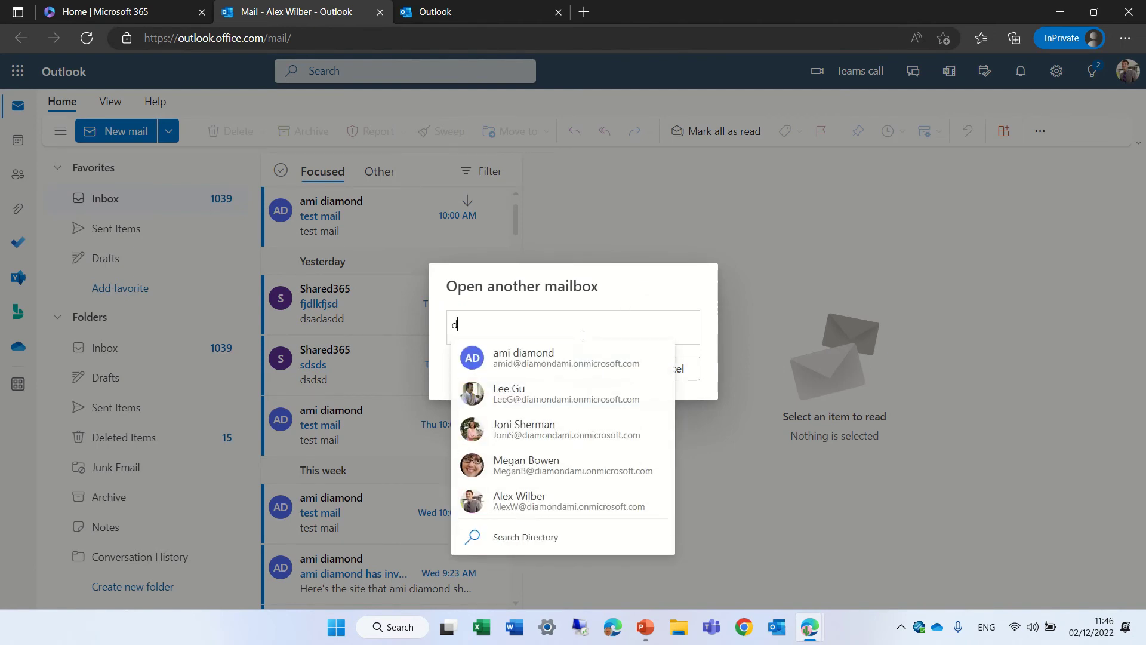
pyautogui.write('emo365')
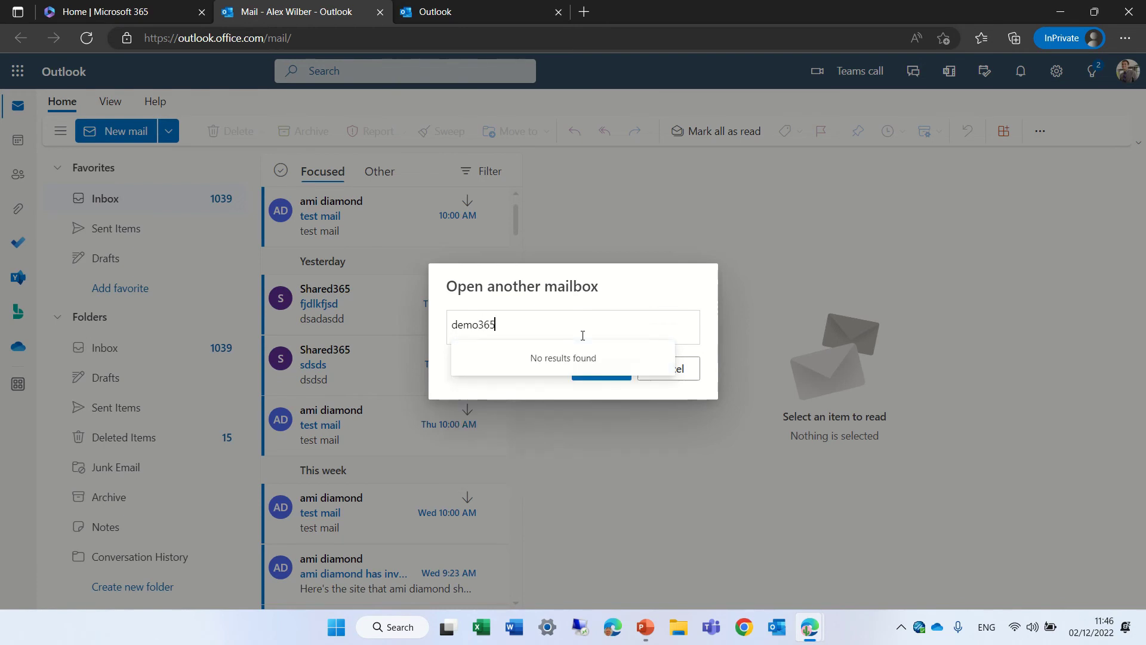
pyautogui.press('Escape')
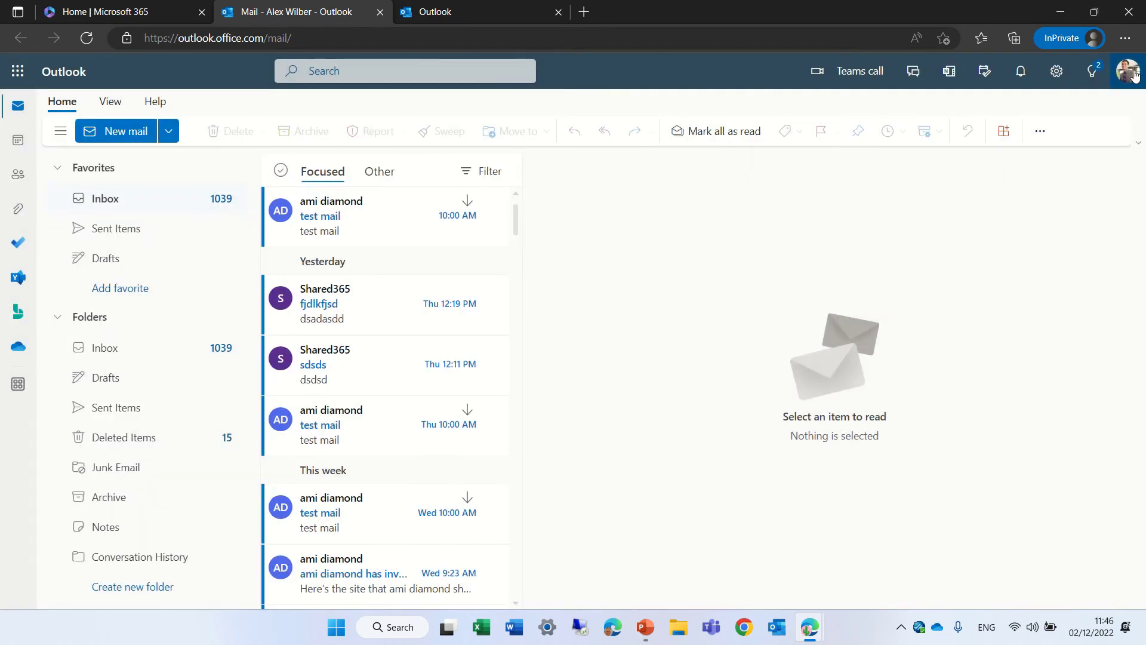
# Open the demo365 shared mailbox by its full address in its own tab.
pyautogui.click(1128, 71)
pyautogui.click(1013, 204)
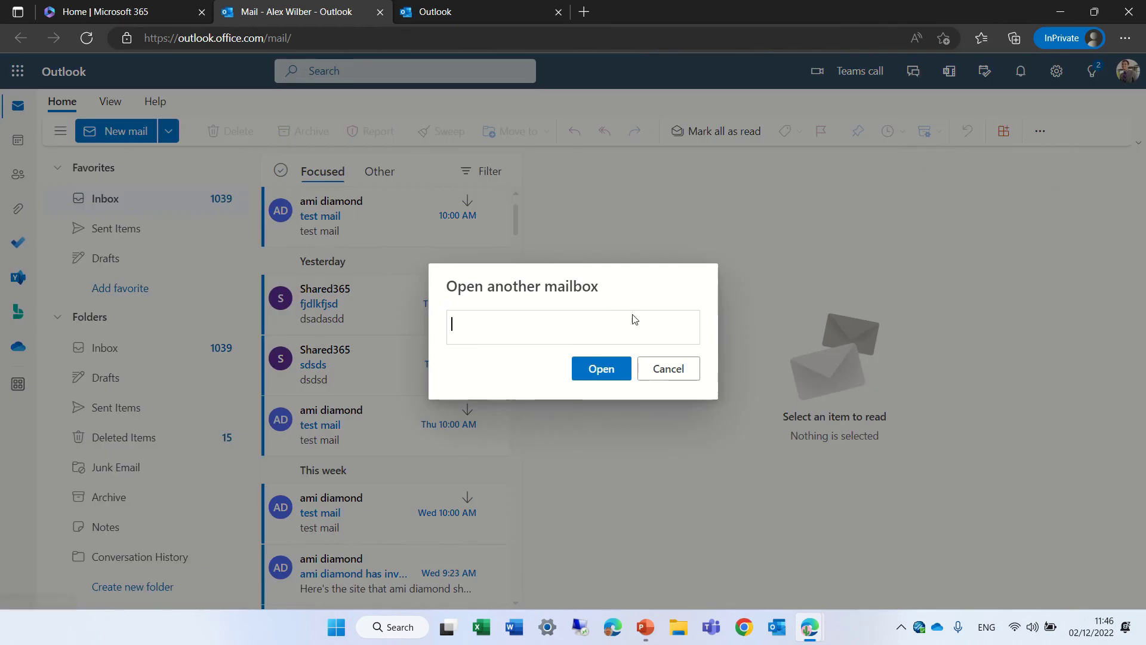
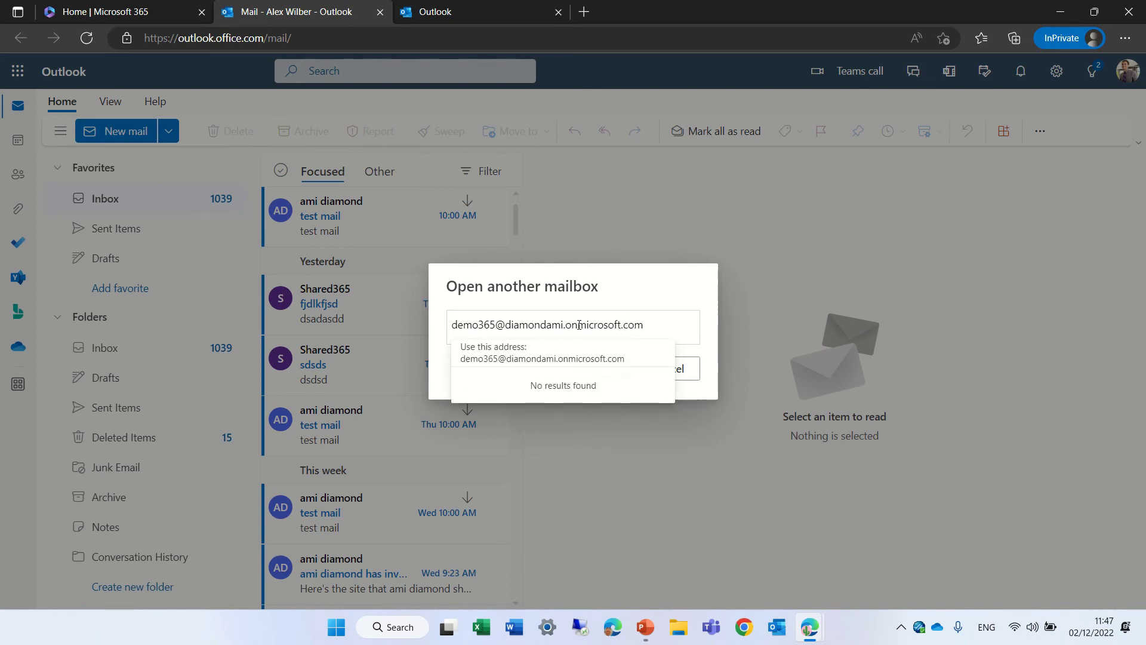
pyautogui.press('Return')
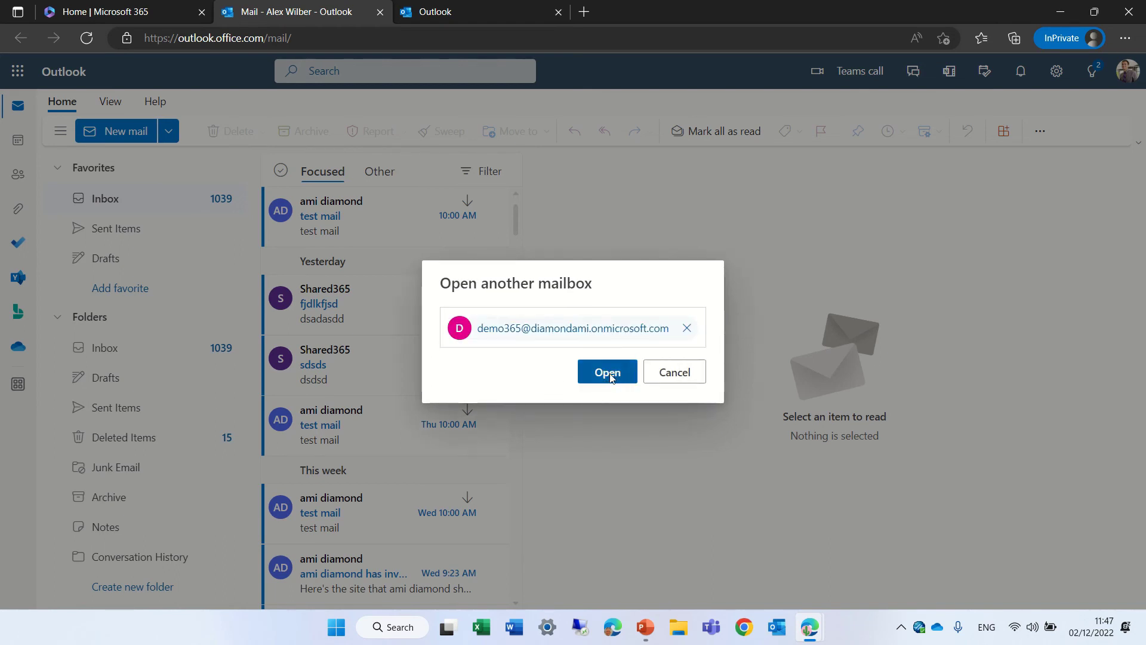
pyautogui.click(610, 374)
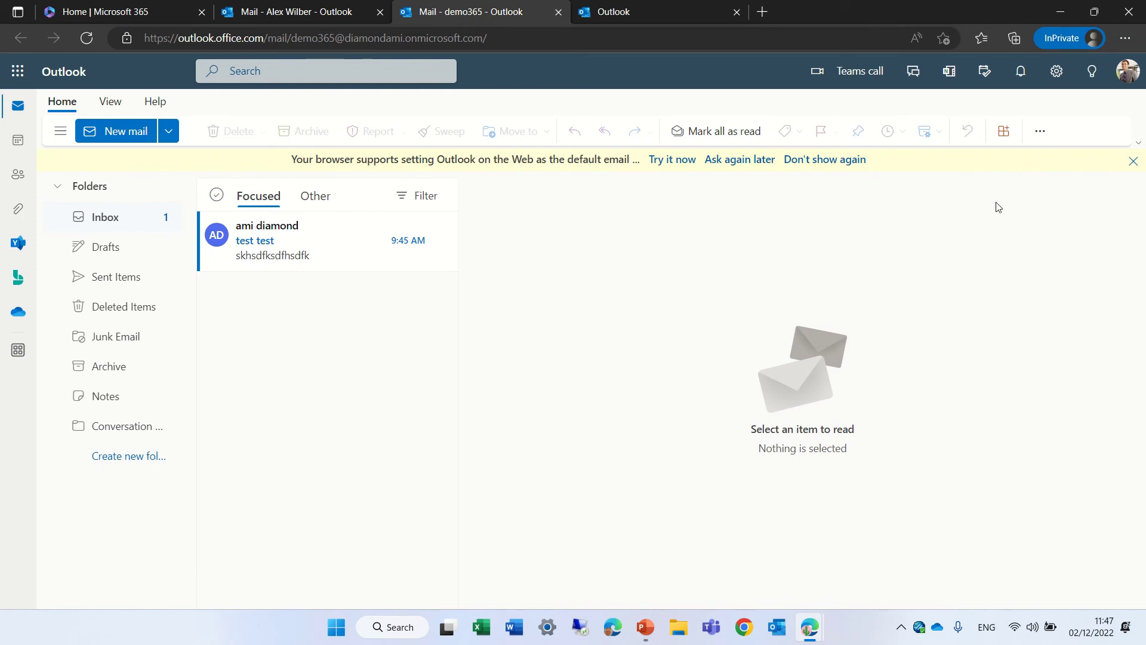
# Dismiss the default-email notice and address a demo365 message to the user's own contact, subject 'test from shared mailboxssdsd'.
pyautogui.click(1134, 160)
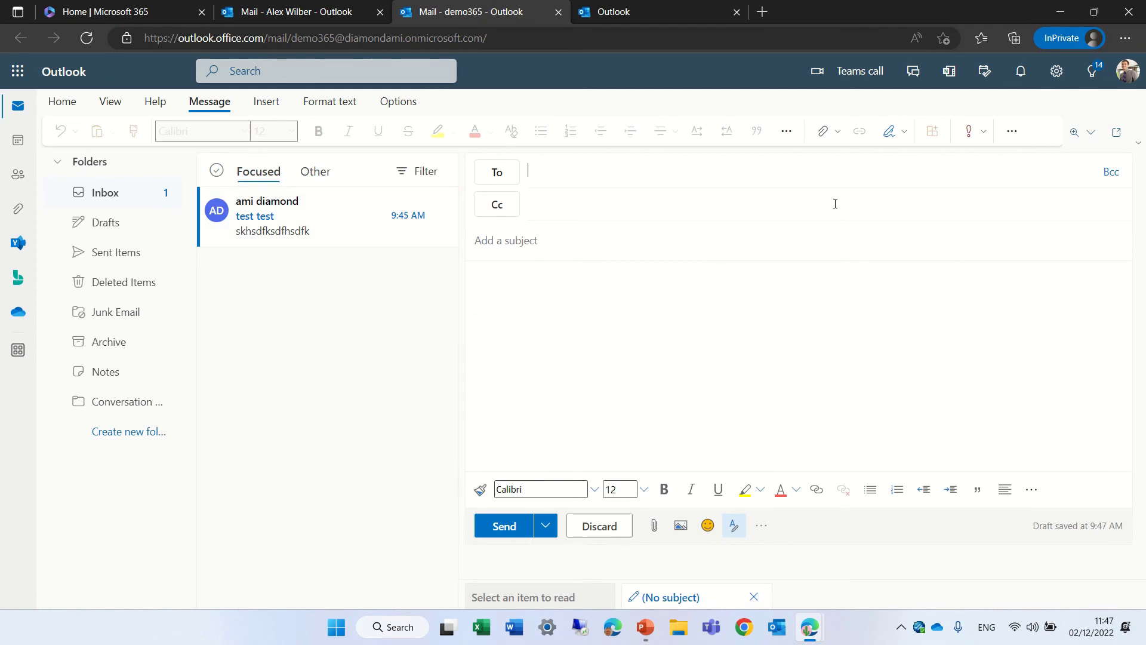
pyautogui.write('alex')
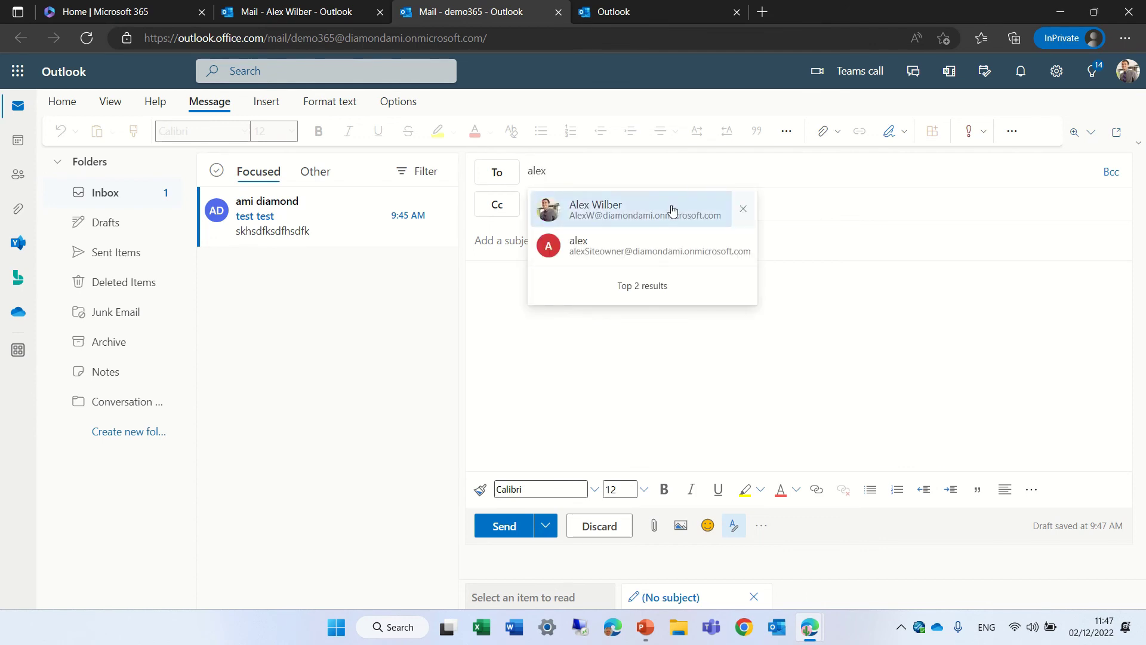
pyautogui.click(672, 207)
pyautogui.write('te')
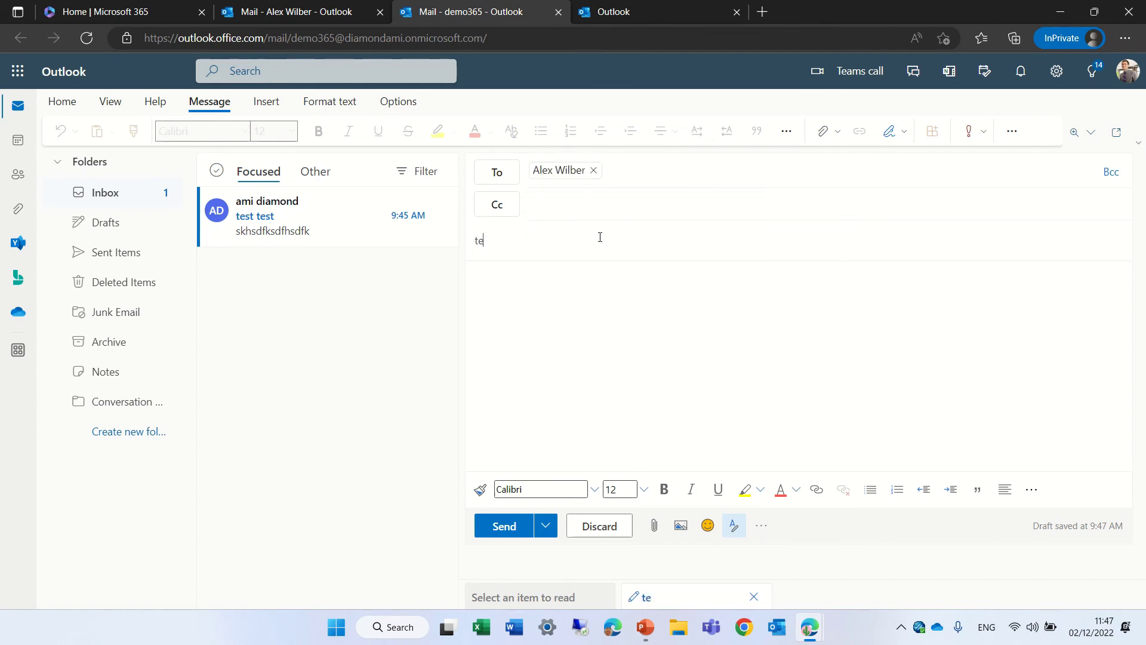
pyautogui.write('st from shared mailboxssdsd')
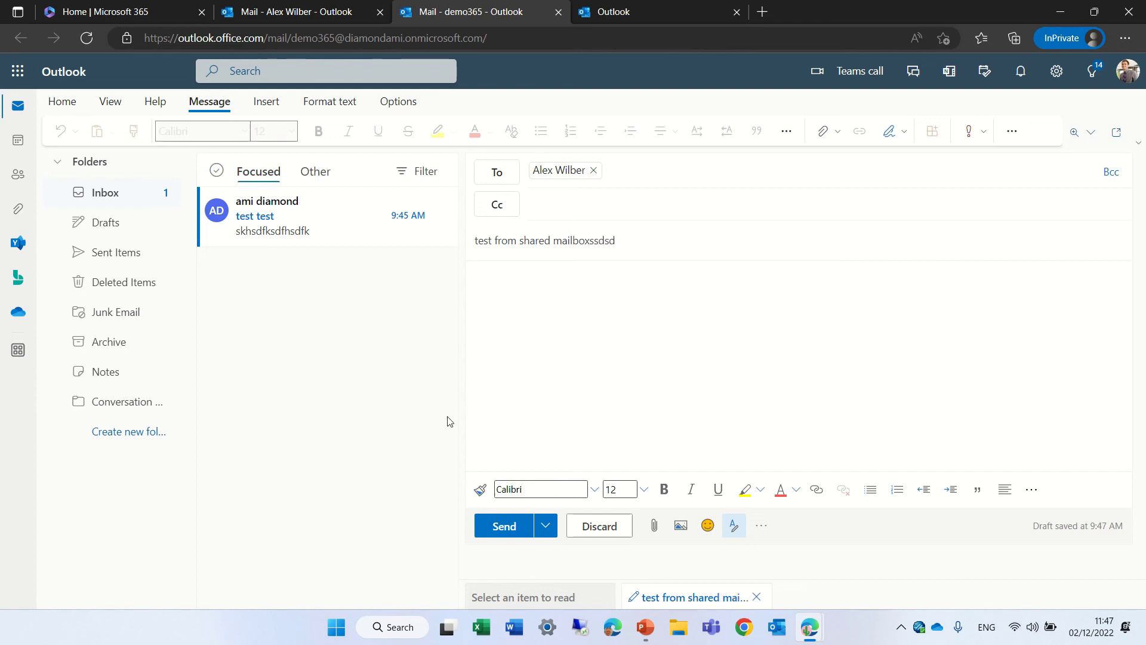
# Send the demo365 message and open it from the personal Outlook inbox.
pyautogui.click(512, 527)
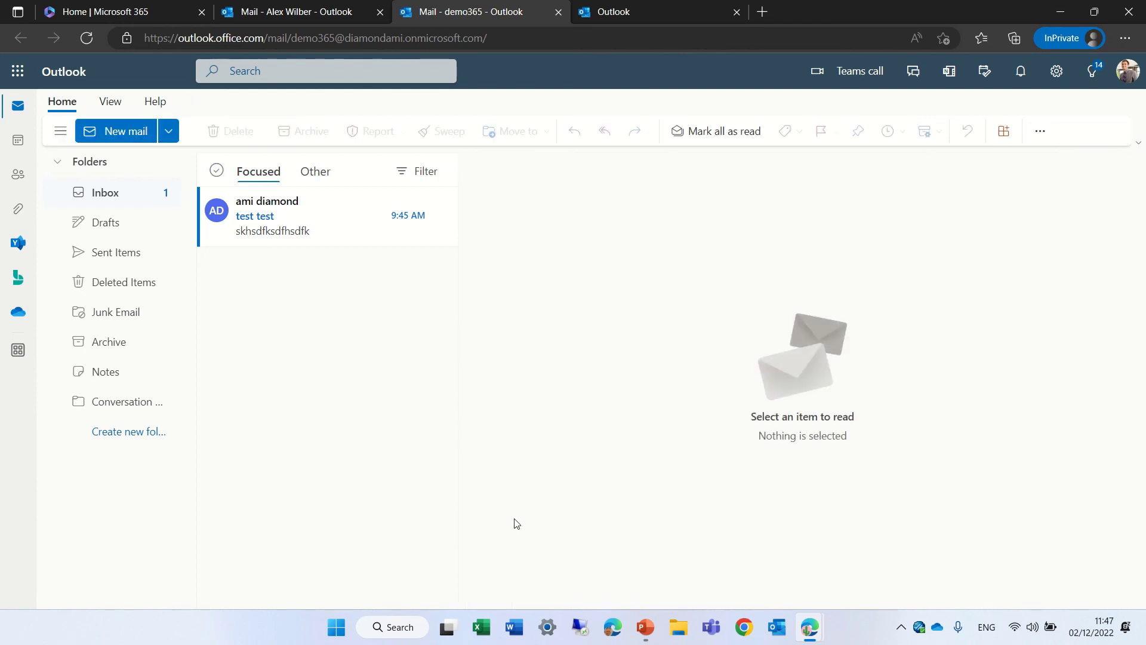
pyautogui.click(309, 18)
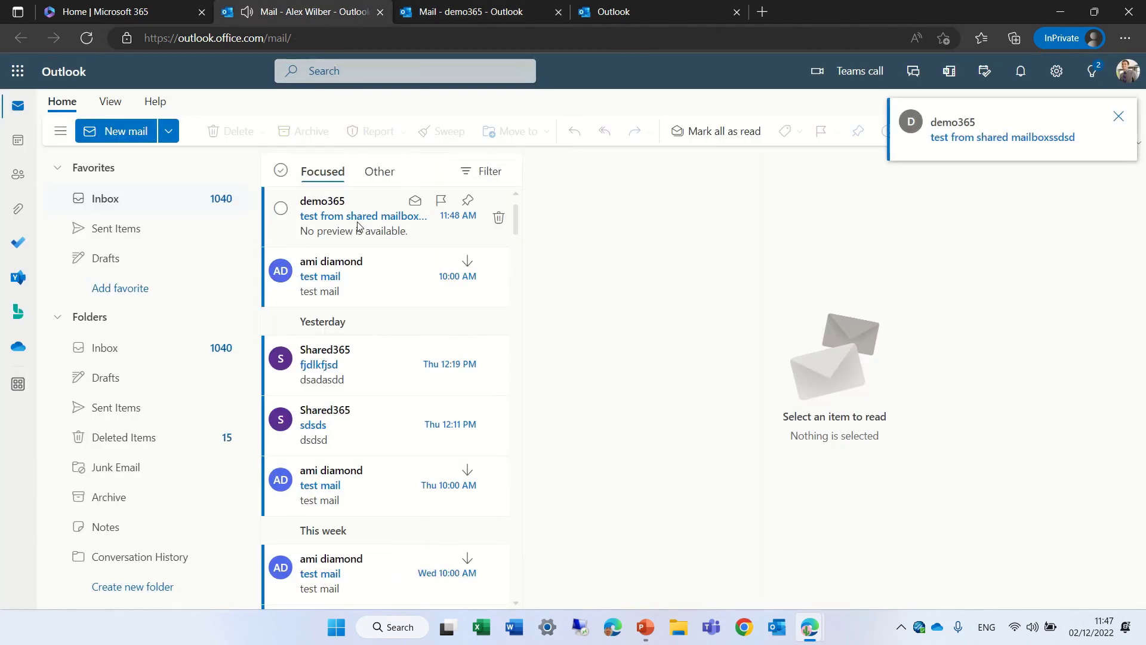
pyautogui.click(358, 226)
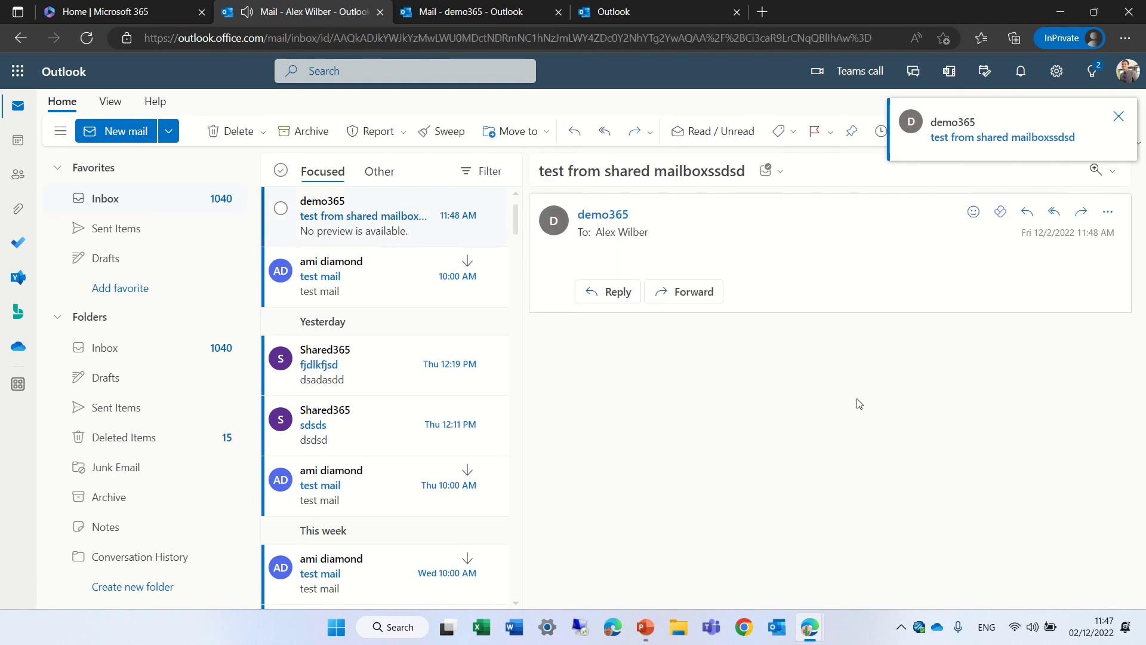